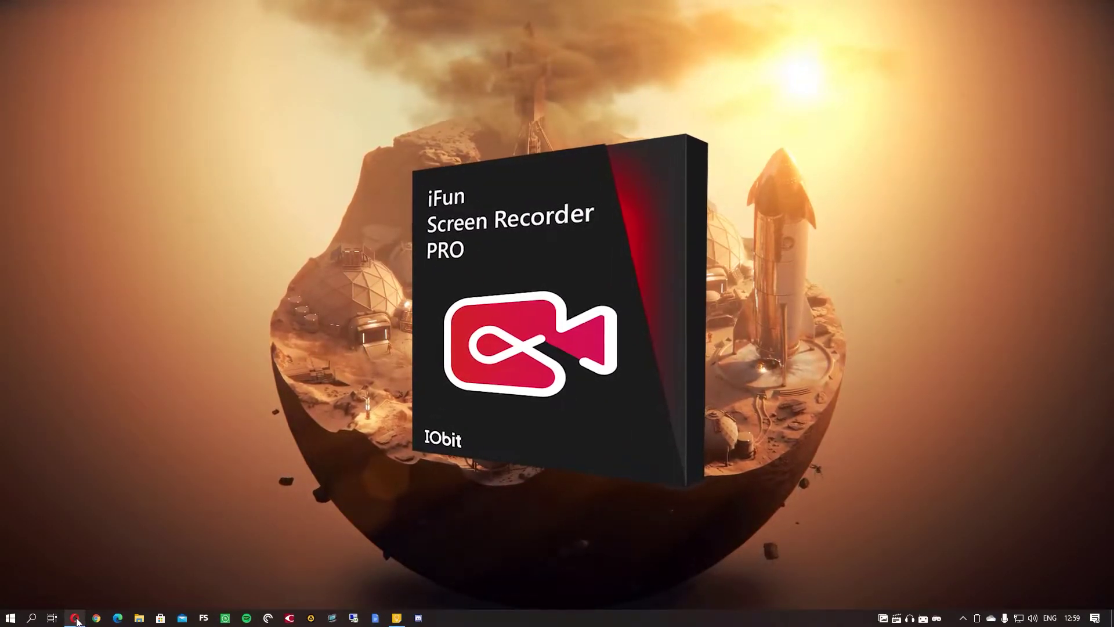
Open the browser on the iFun Screen Recorder page and examine its feature descriptions and the three recording steps
click(76, 619)
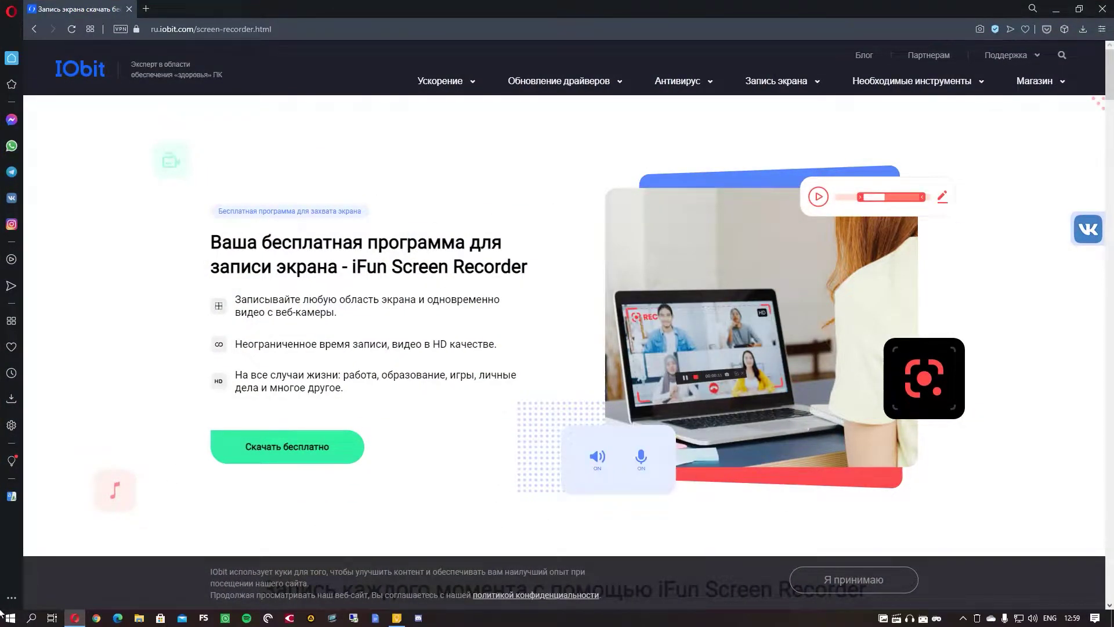
click(72, 620)
click(74, 620)
scroll(468, 390, down, 5)
scroll(468, 391, up, 5)
scroll(468, 390, down, 10)
scroll(469, 384, down, 5)
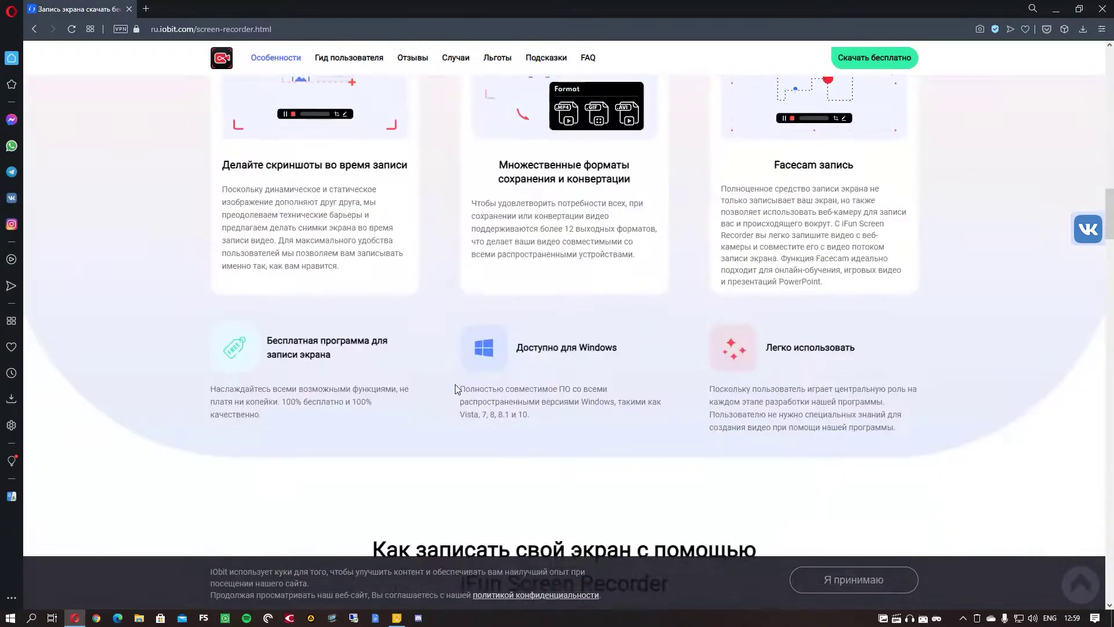
scroll(469, 384, up, 10)
scroll(469, 384, down, 6)
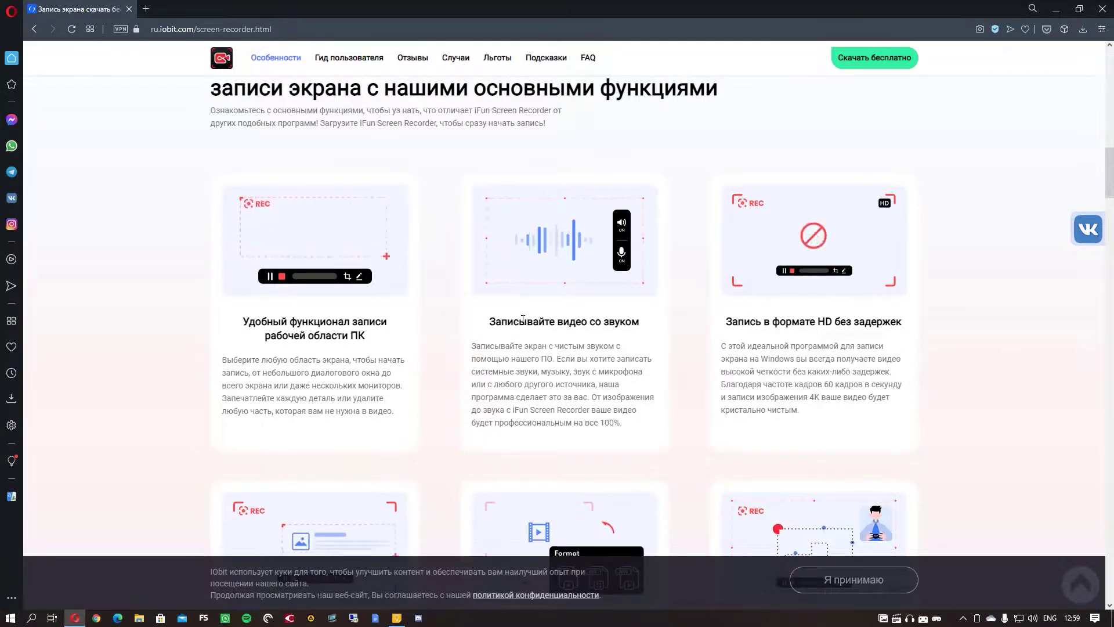
scroll(714, 328, down, 1)
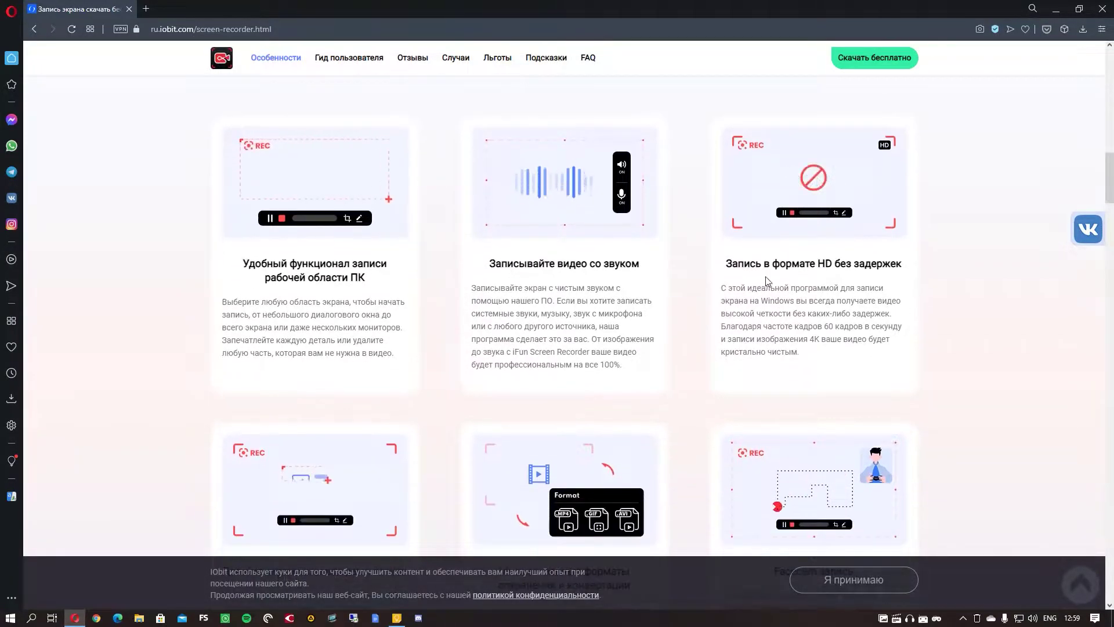
scroll(596, 351, down, 2)
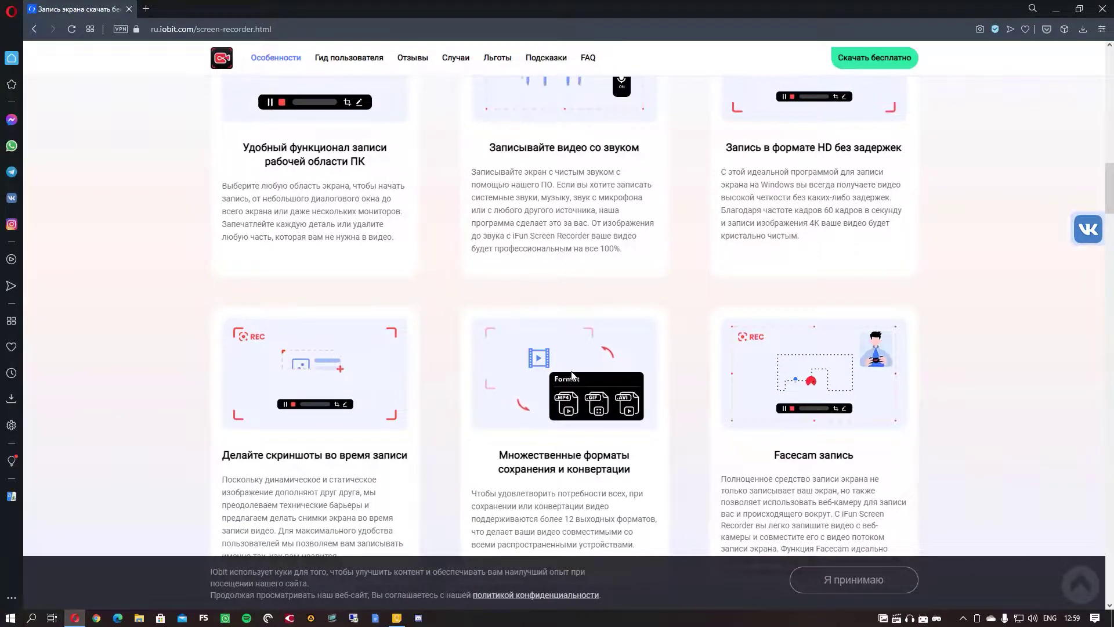
scroll(589, 366, down, 11)
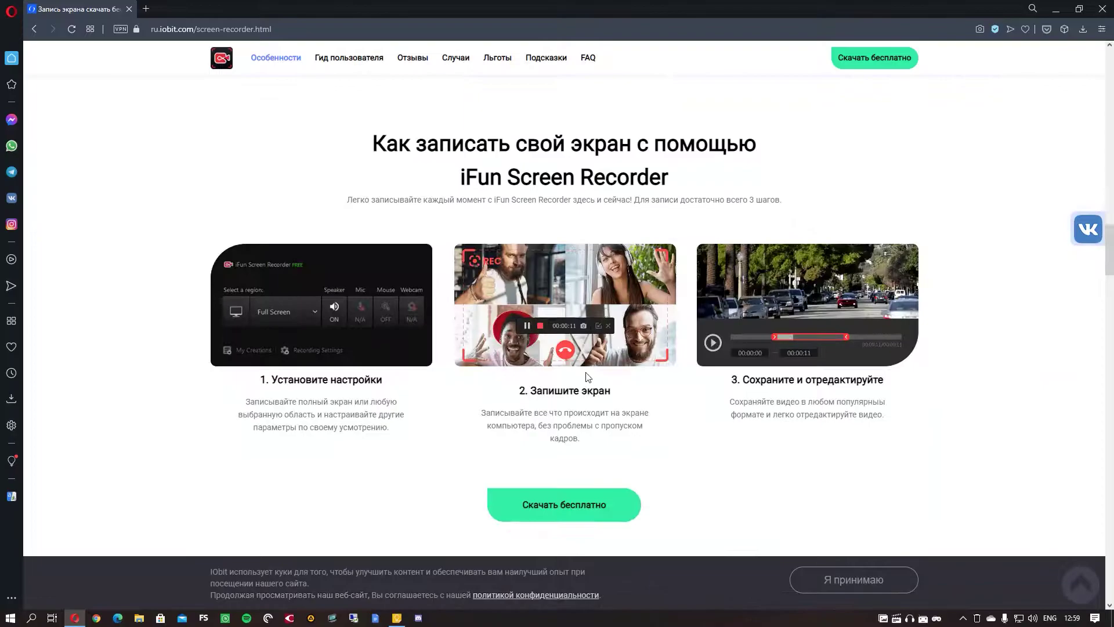
Download the free iFun Screen Recorder installer to the desktop as ifun-screen-recorder-setup and minimize the browser
scroll(586, 348, up, 20)
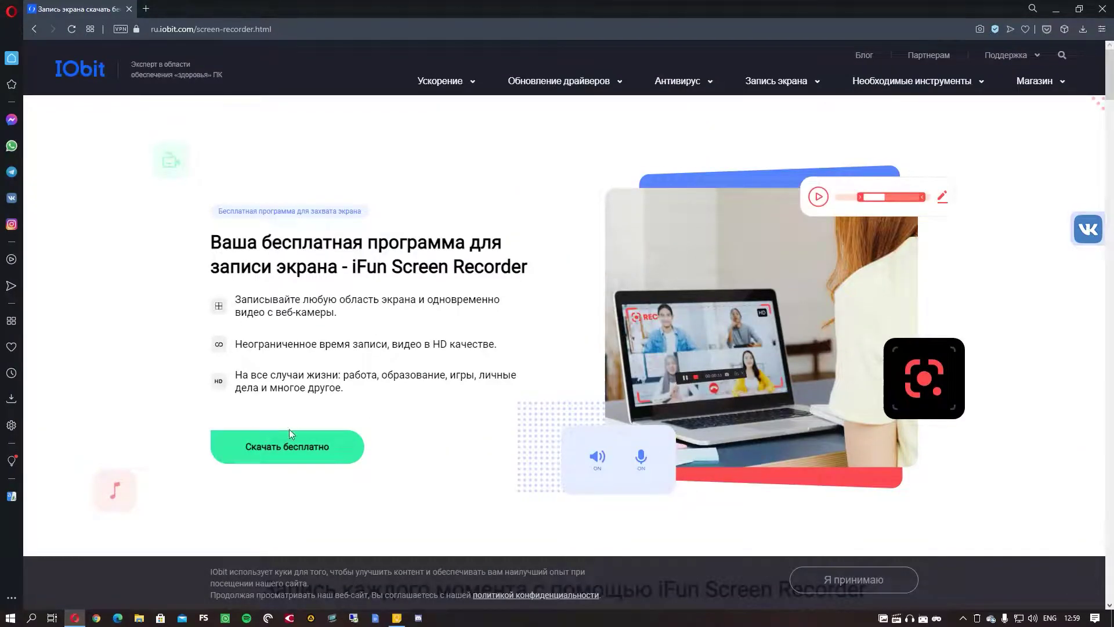
click(275, 454)
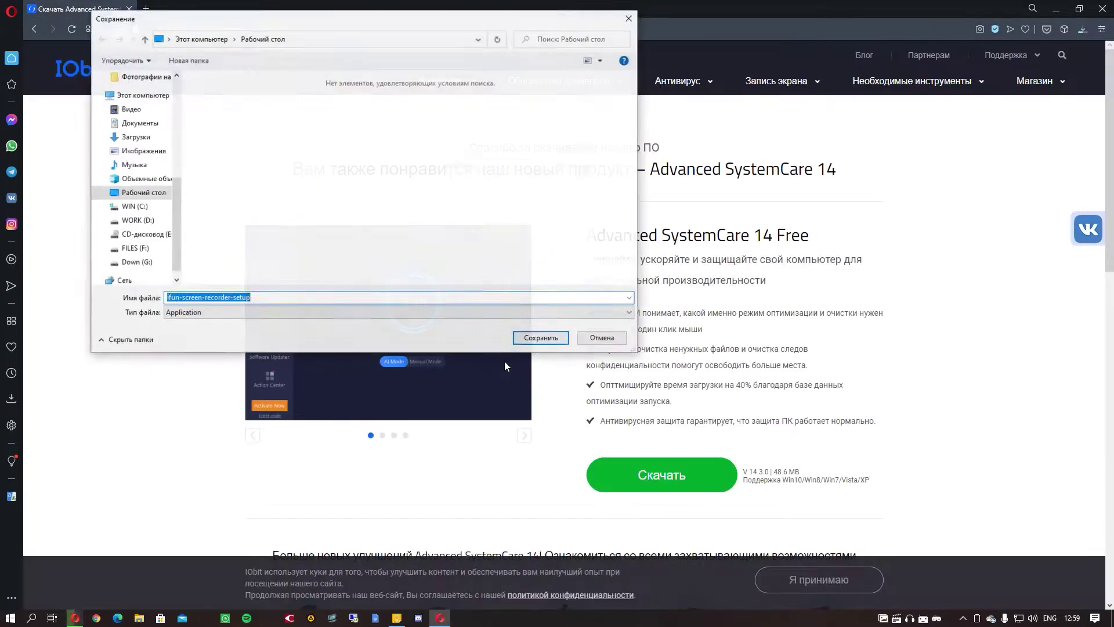
click(541, 337)
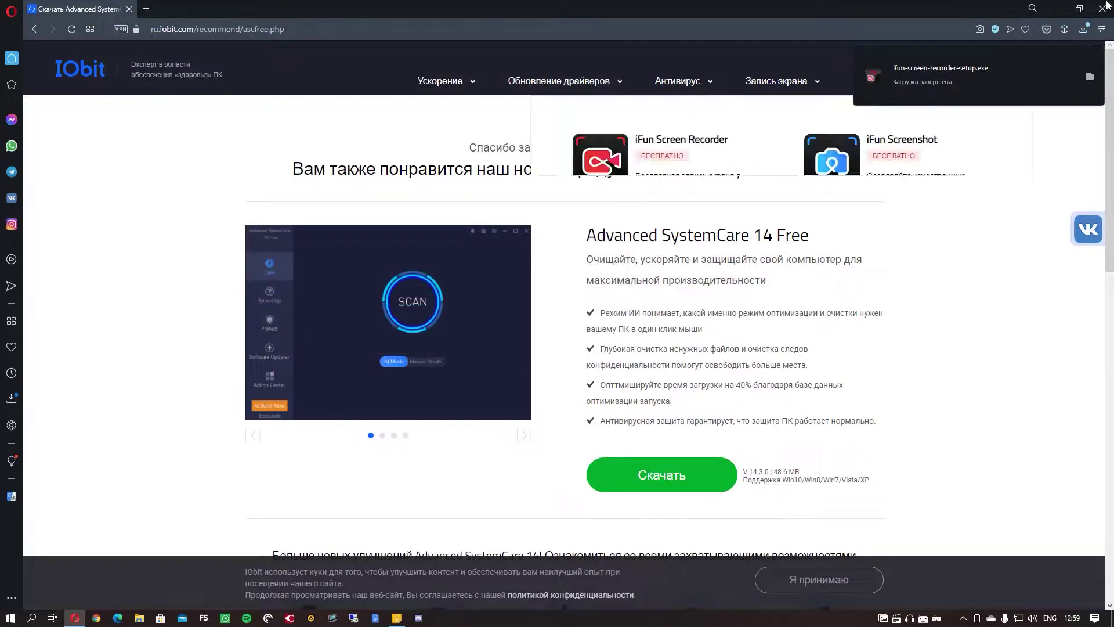
click(1056, 7)
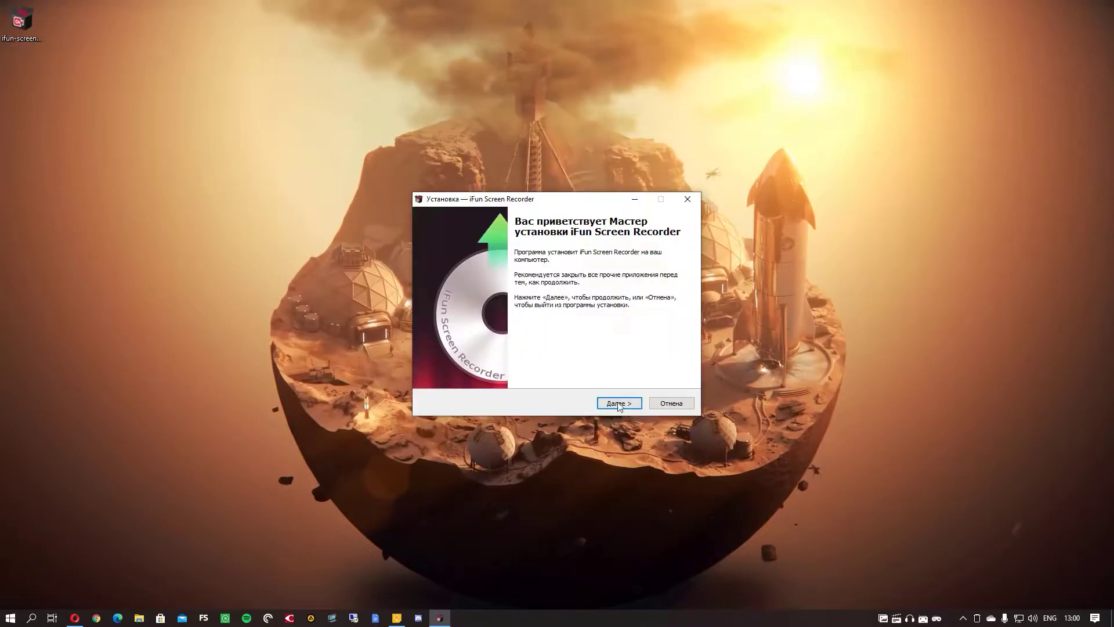
Install iFun Screen Recorder by going through its setup wizard
click(604, 402)
click(617, 403)
click(618, 402)
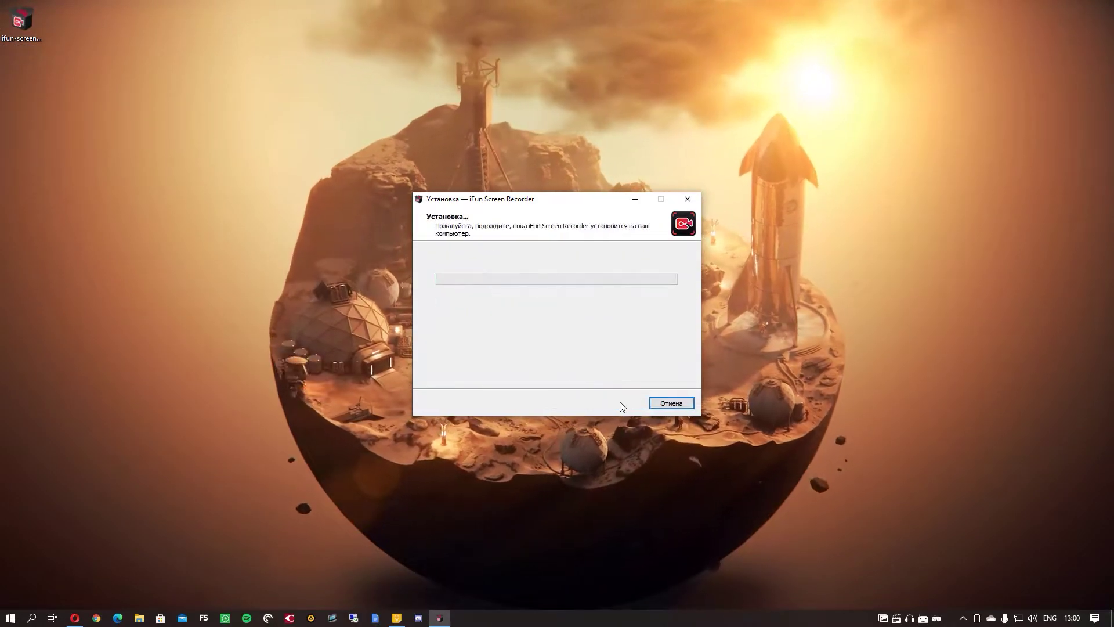
click(619, 403)
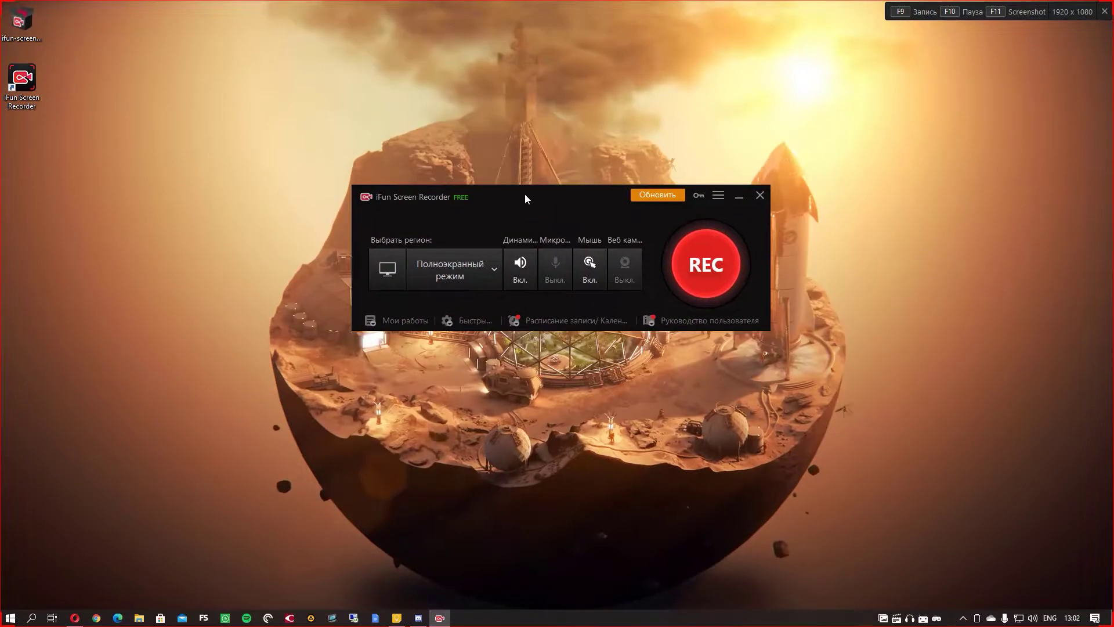
Choose the custom region mode (Выбрать регион) and draw a recording area of 822 x 494 pixels
click(456, 279)
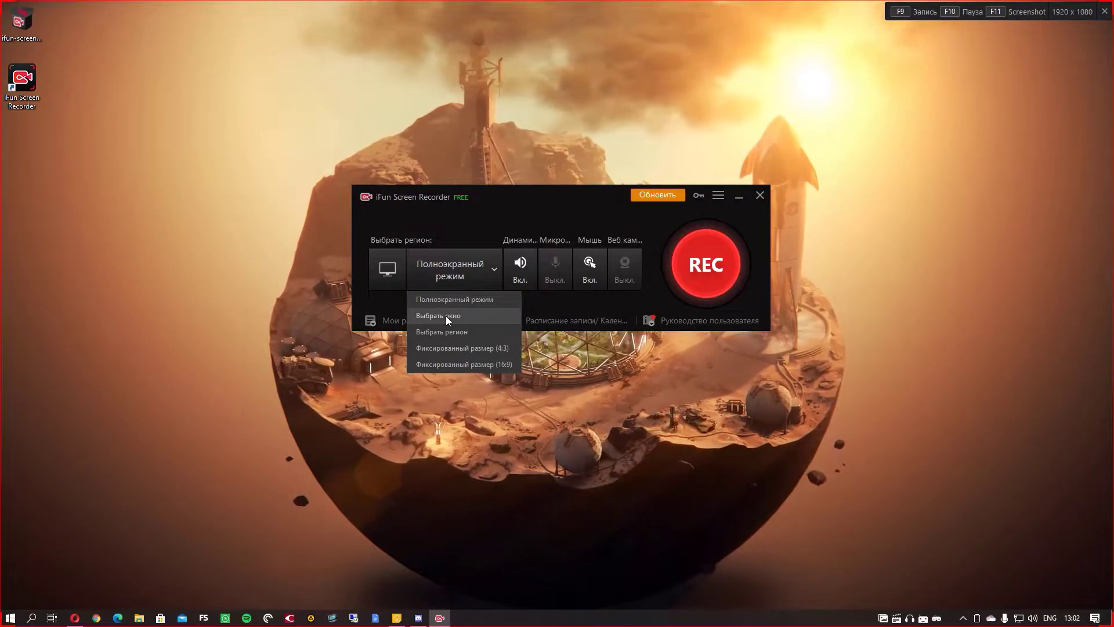
click(454, 331)
drag(213, 91, 691, 378)
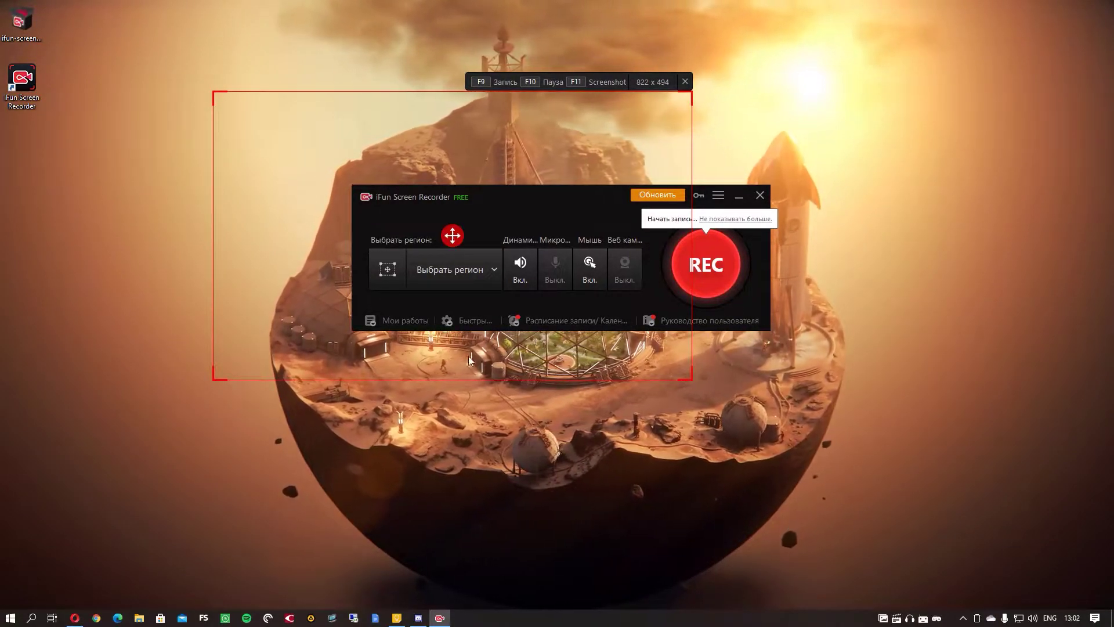
Try the fixed-size recording areas, first 4:3 and then 16:9
click(465, 281)
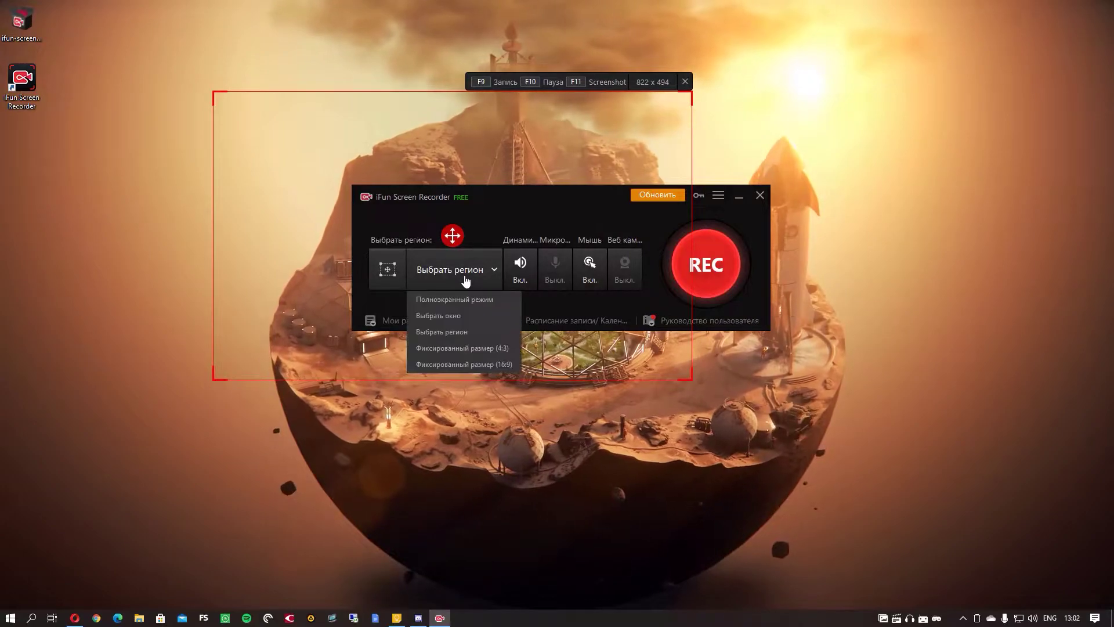
click(484, 346)
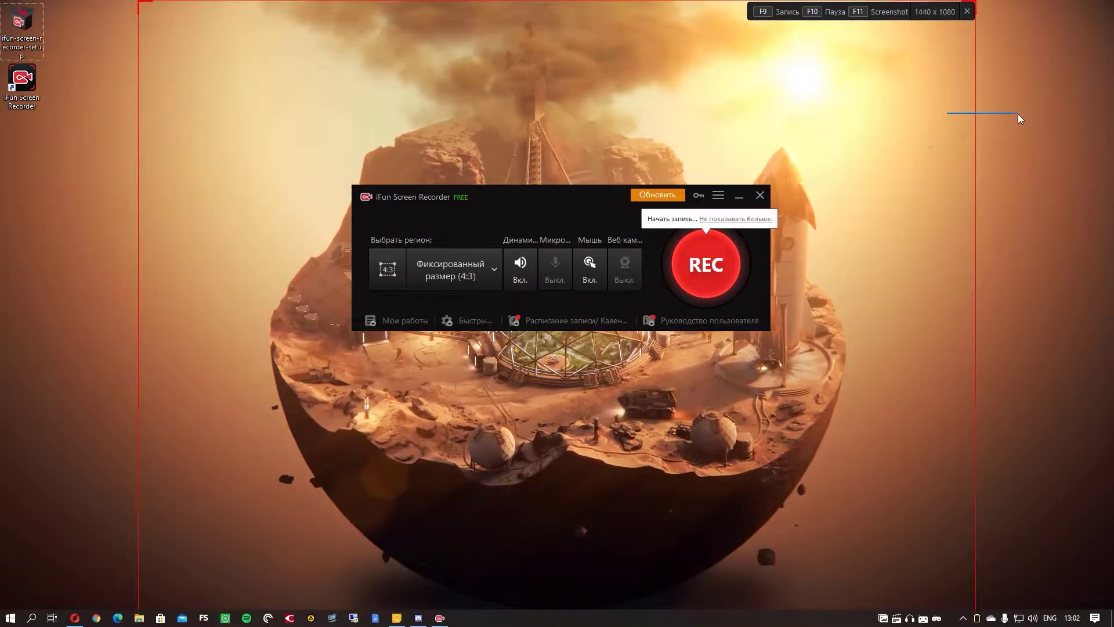
click(494, 269)
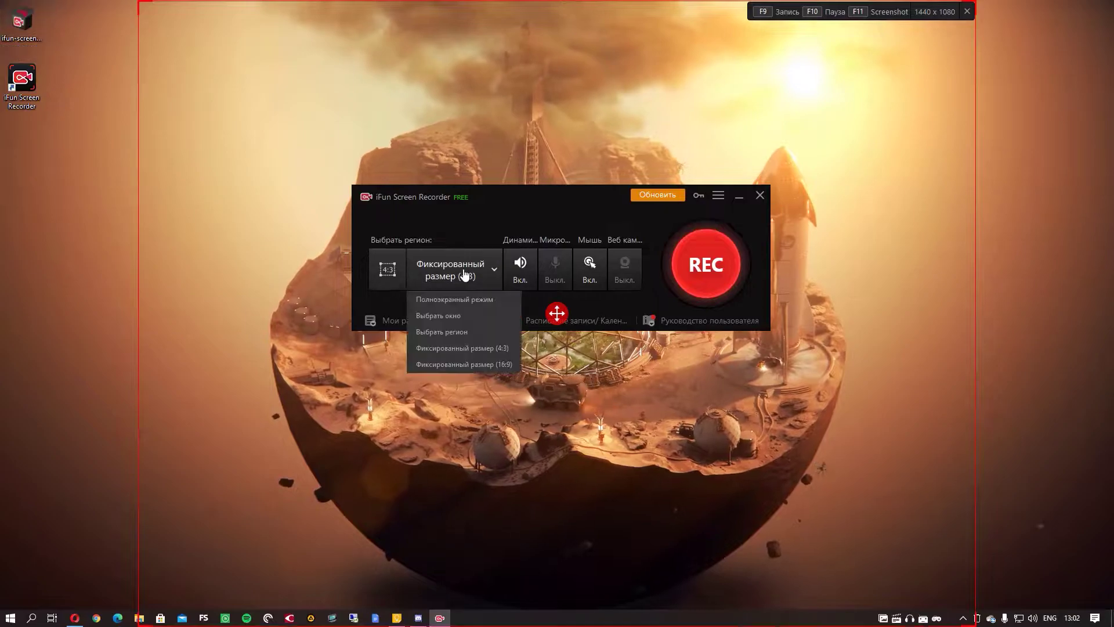
click(470, 356)
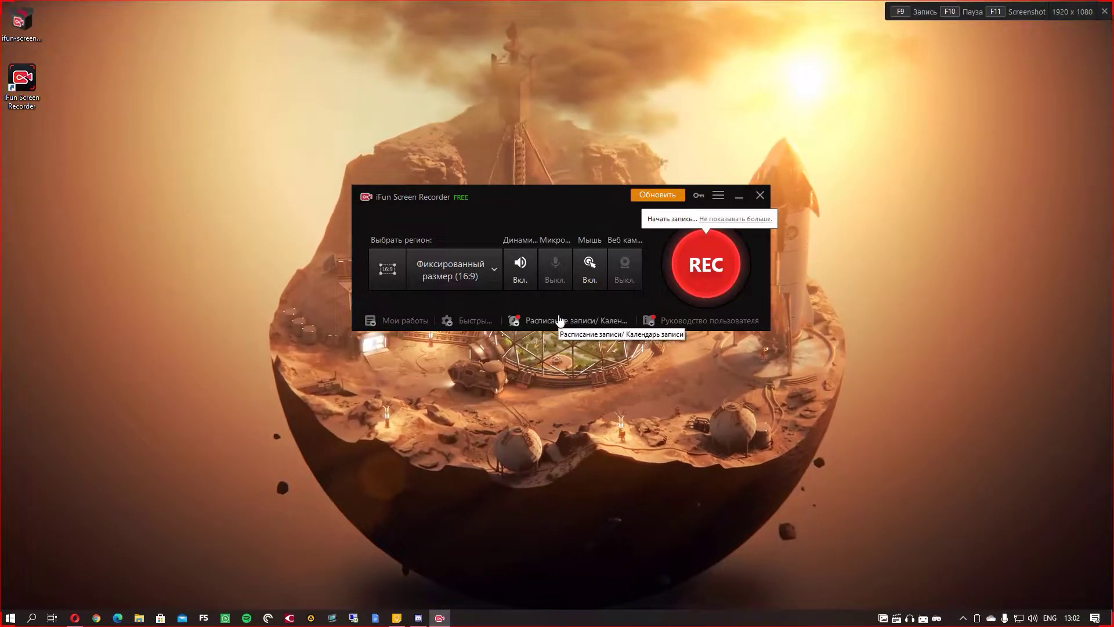
Set the recording area to window selection (Выбрать окно) and turn on microphone and webcam recording
click(445, 285)
click(438, 315)
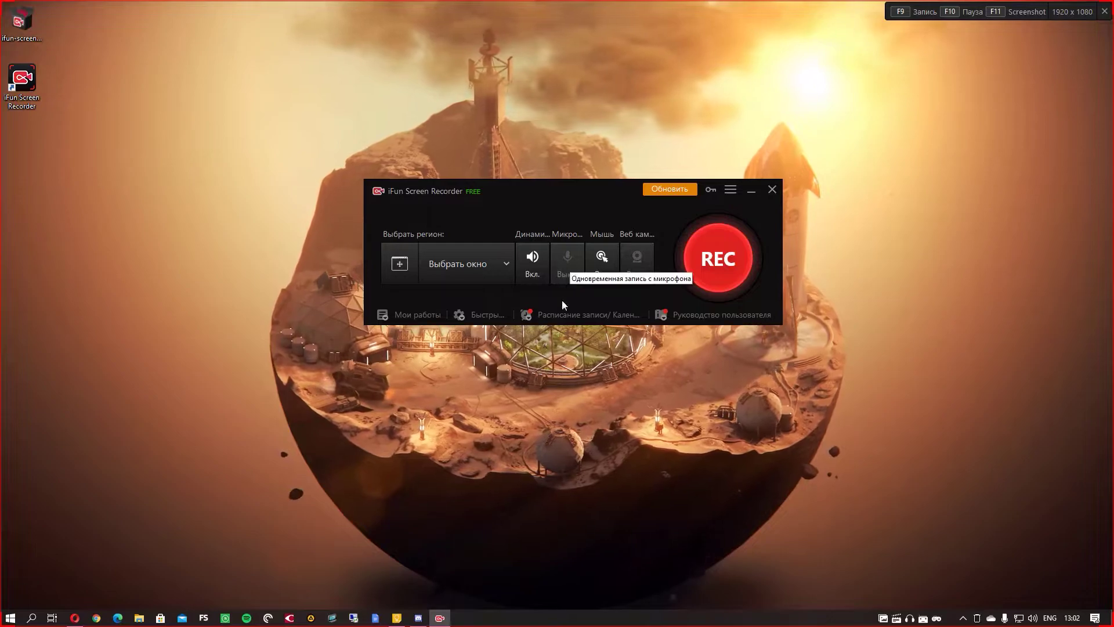
click(568, 270)
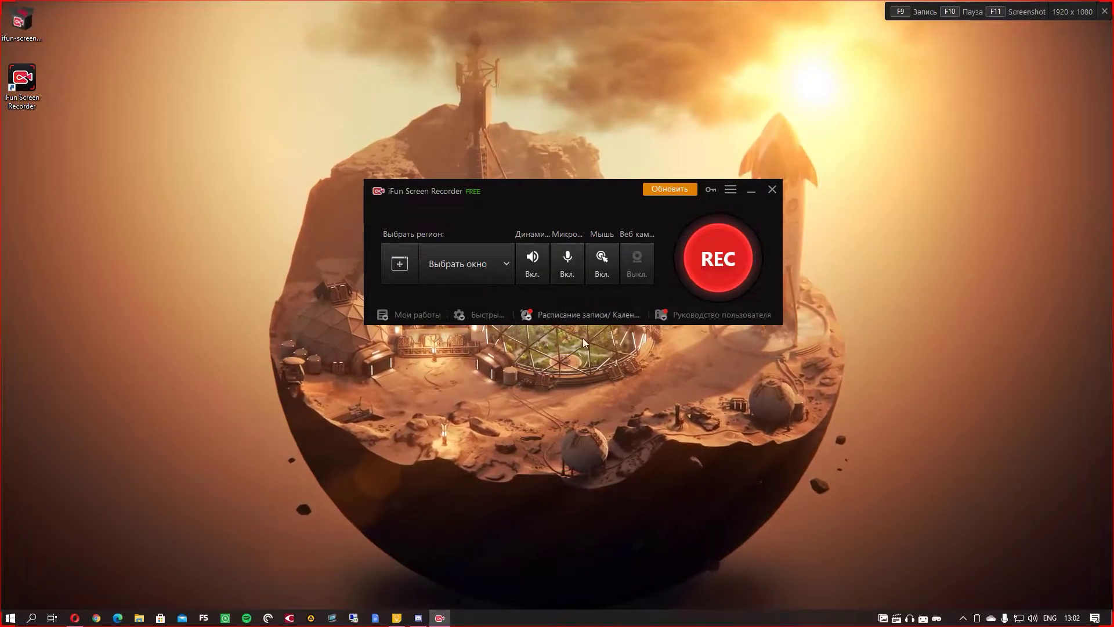
click(644, 264)
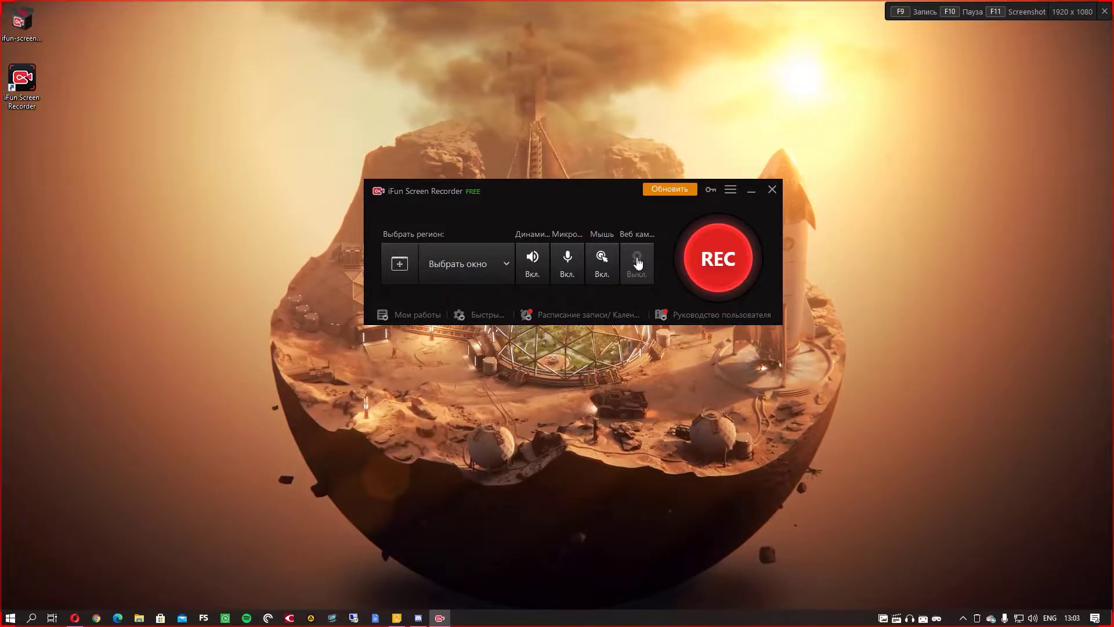
click(640, 261)
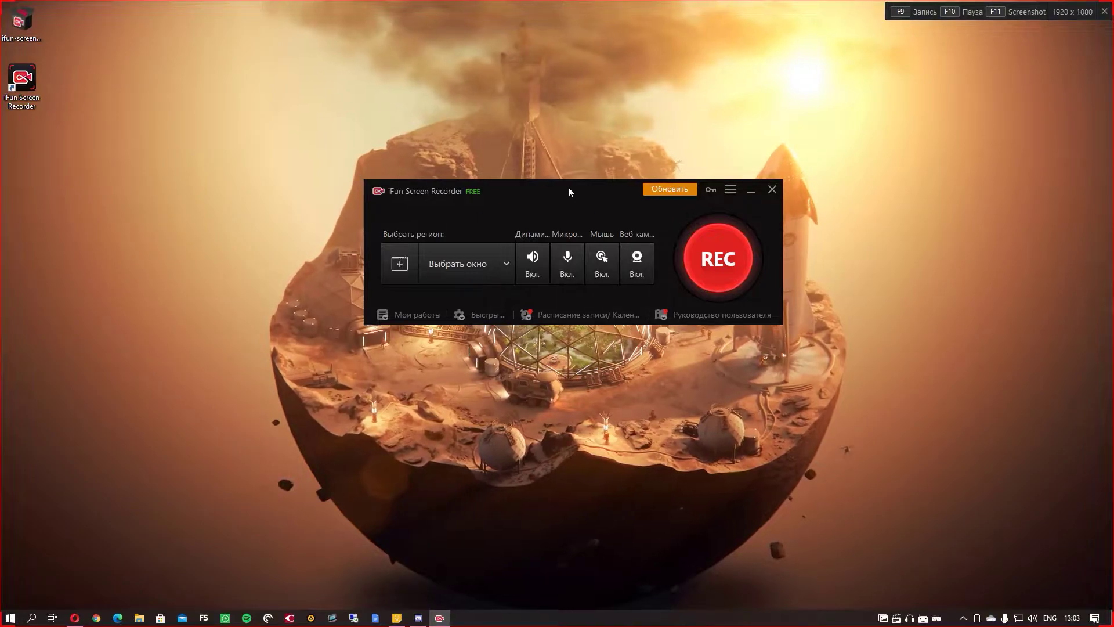
Record a short screen clip with the webcam while opening, moving and closing a File Explorer window, and stop the recording
drag(581, 190, 545, 181)
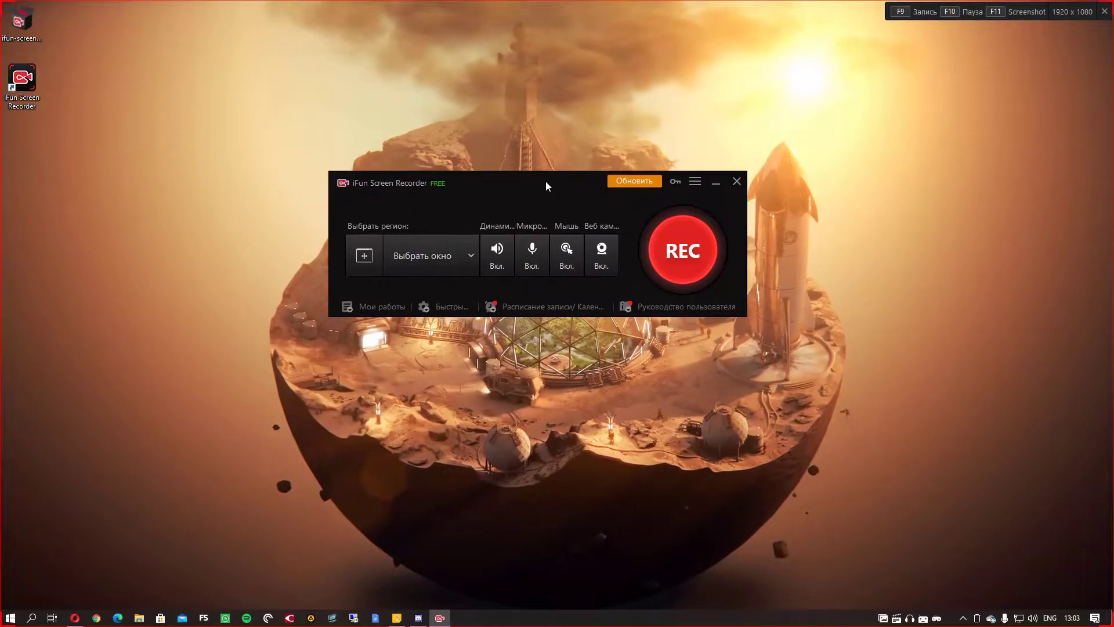
click(683, 255)
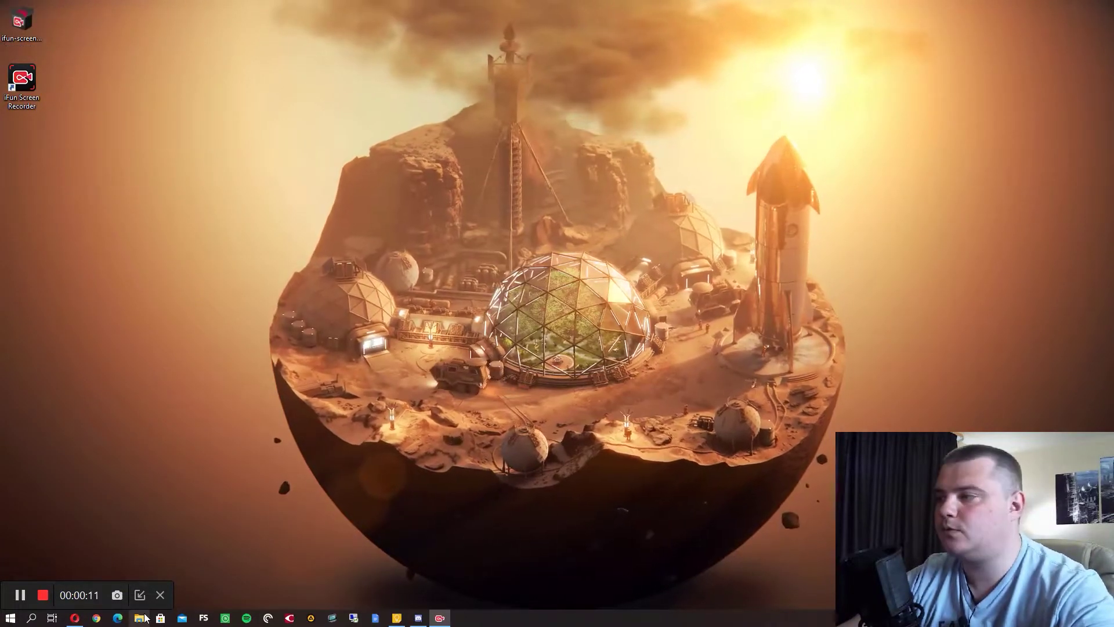
key(super+e)
drag(650, 166, 475, 128)
drag(654, 89, 667, 75)
key(alt+F4)
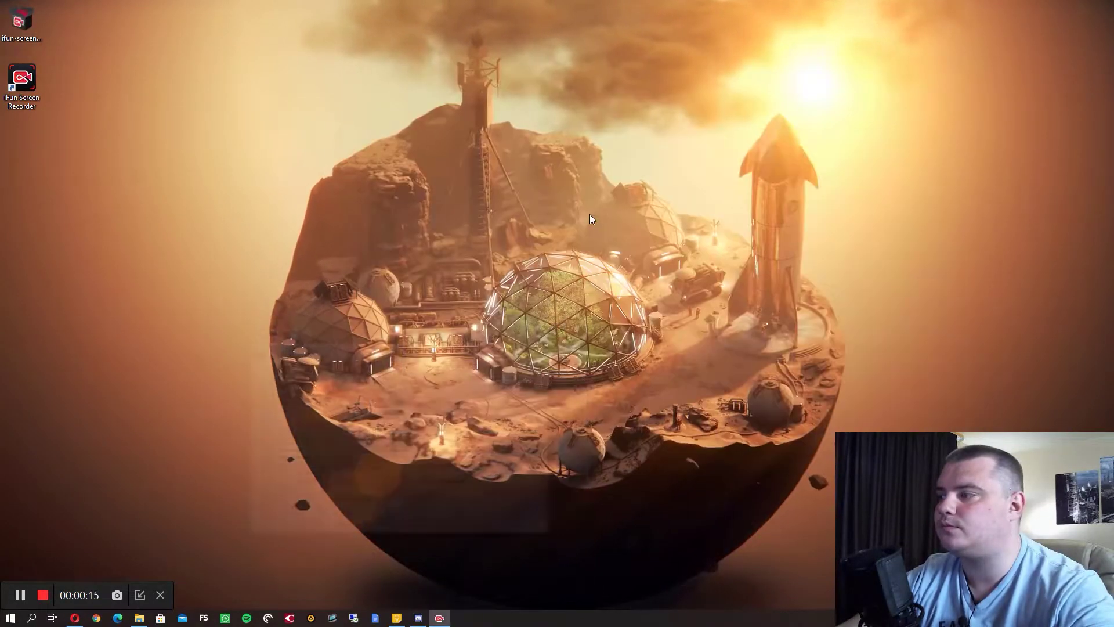
click(40, 597)
drag(547, 183, 583, 114)
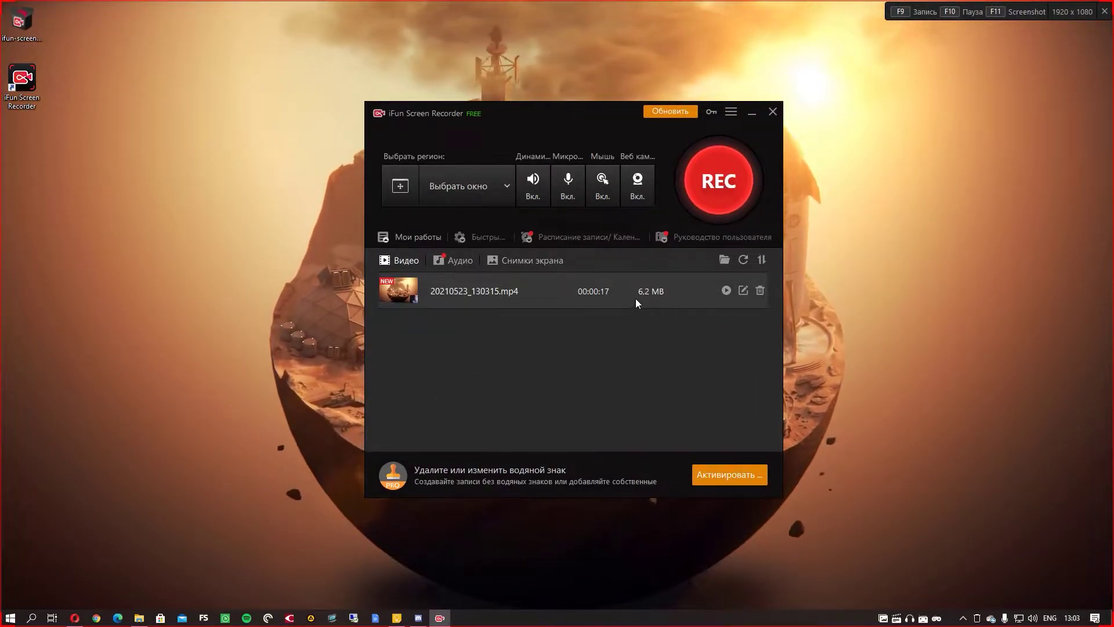
Open the recorded clip in the editor, maximize the editor window and play the clip
click(743, 291)
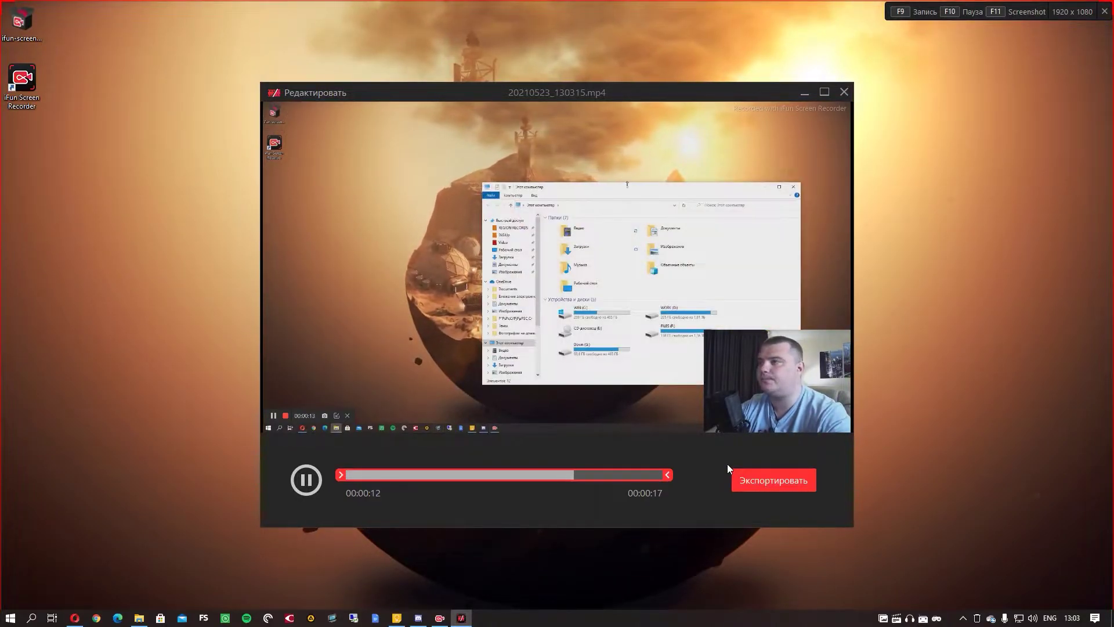
double_click(606, 92)
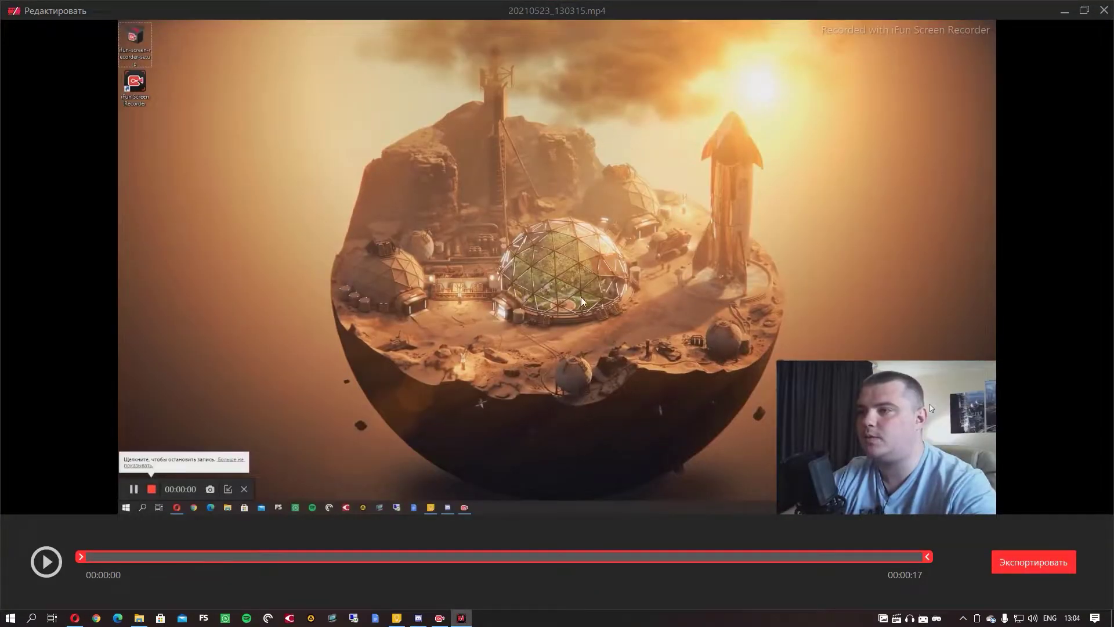
click(46, 562)
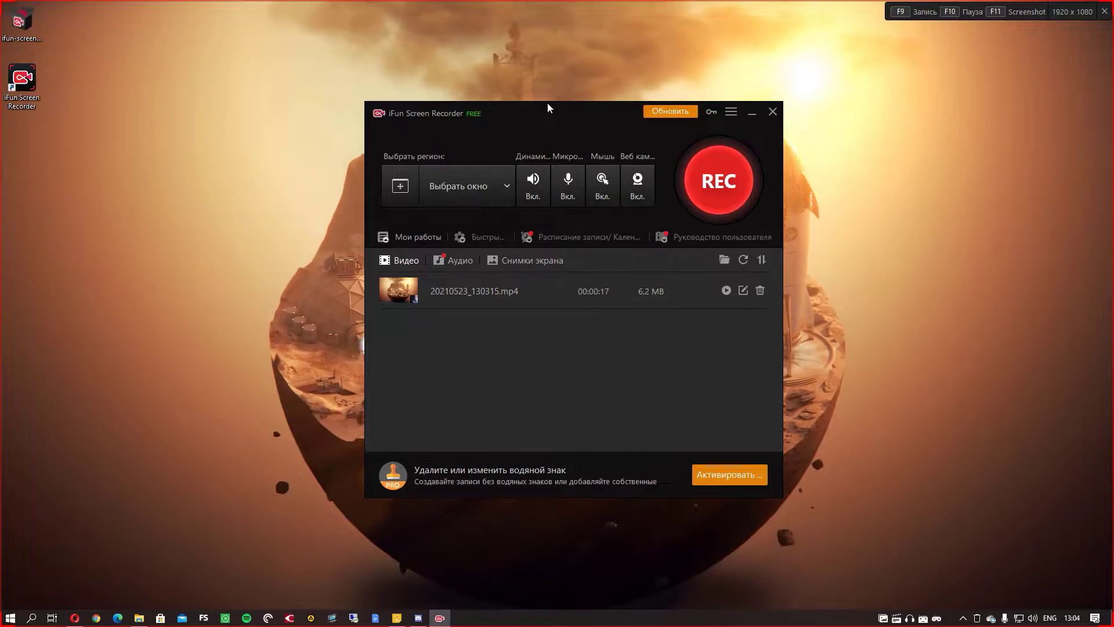
Open the recorder's settings and look through the available interface languages without changing the selection
drag(547, 102, 546, 97)
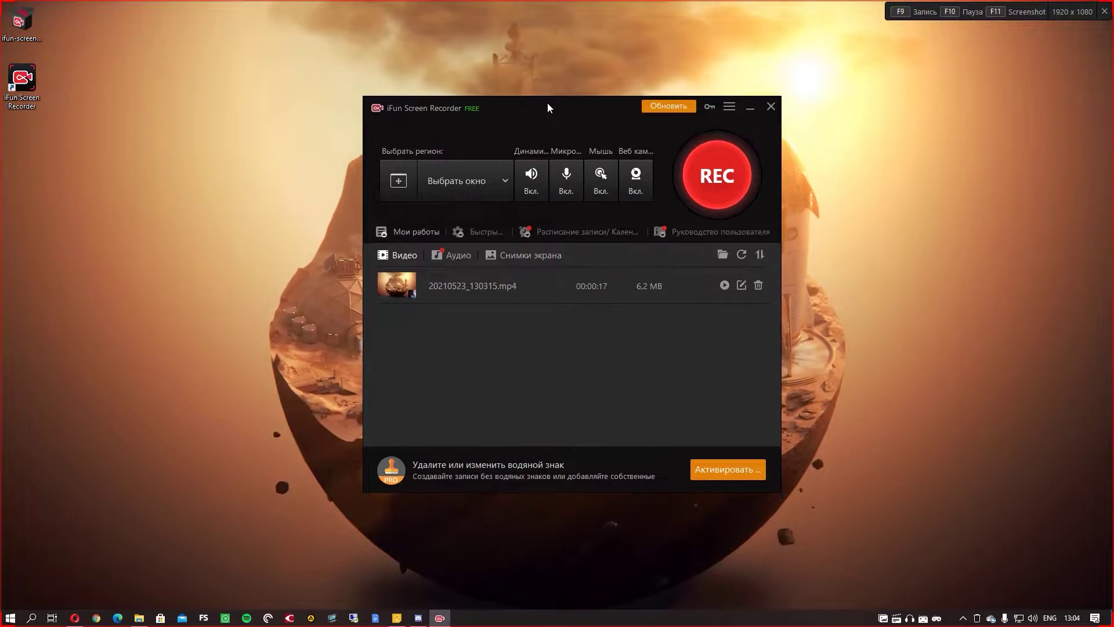
click(730, 106)
click(743, 102)
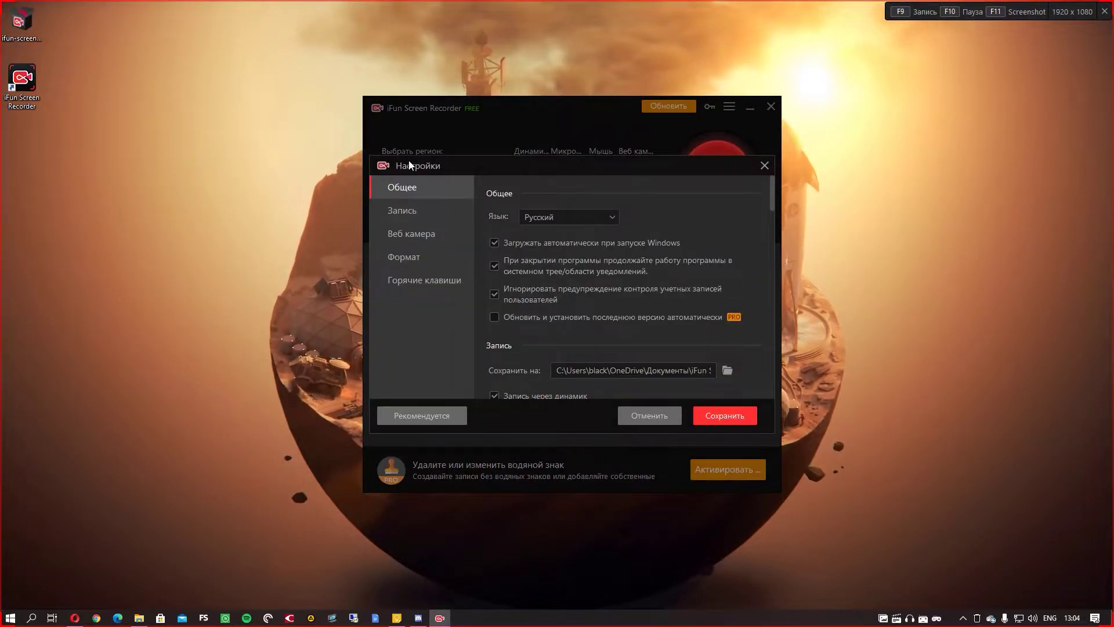
click(557, 216)
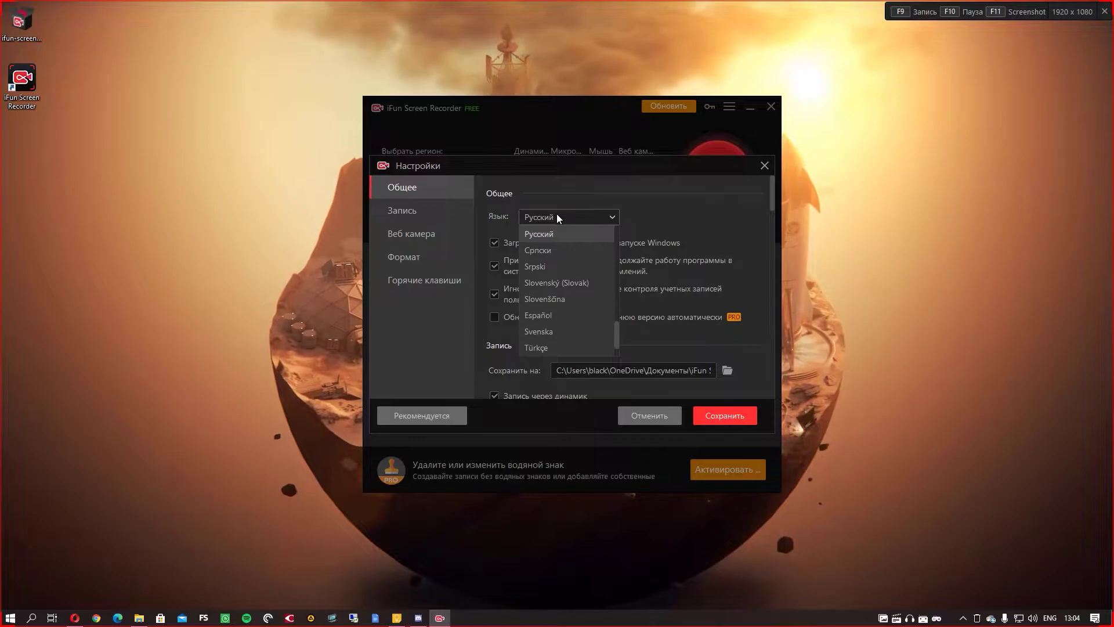
click(557, 216)
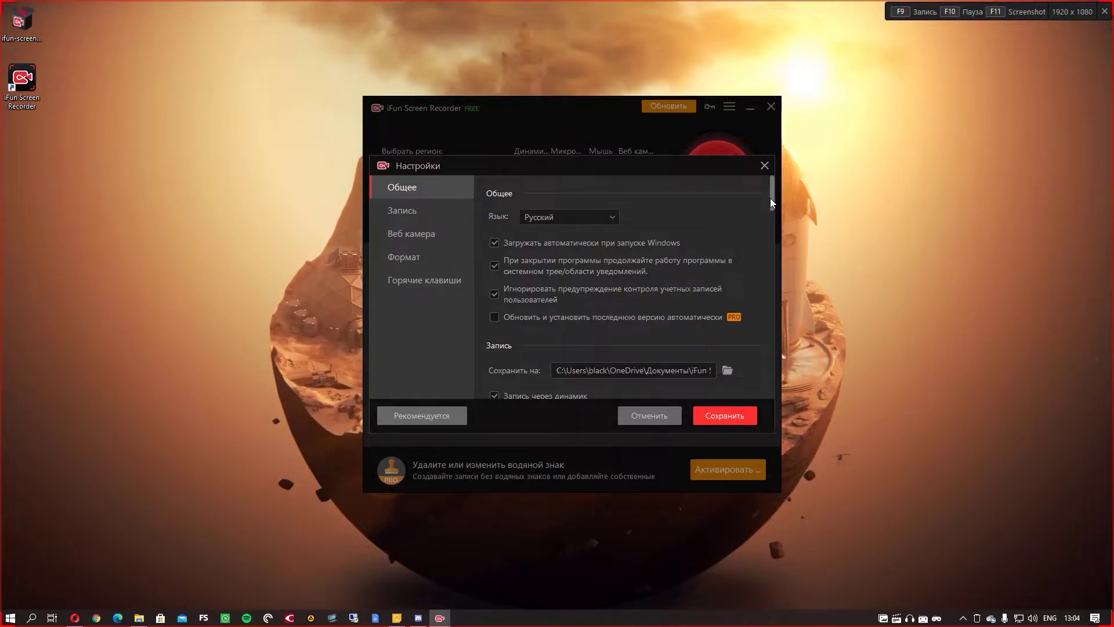
Open the folder chooser for the recordings' save location and dismiss it without selecting a folder
drag(771, 197, 769, 204)
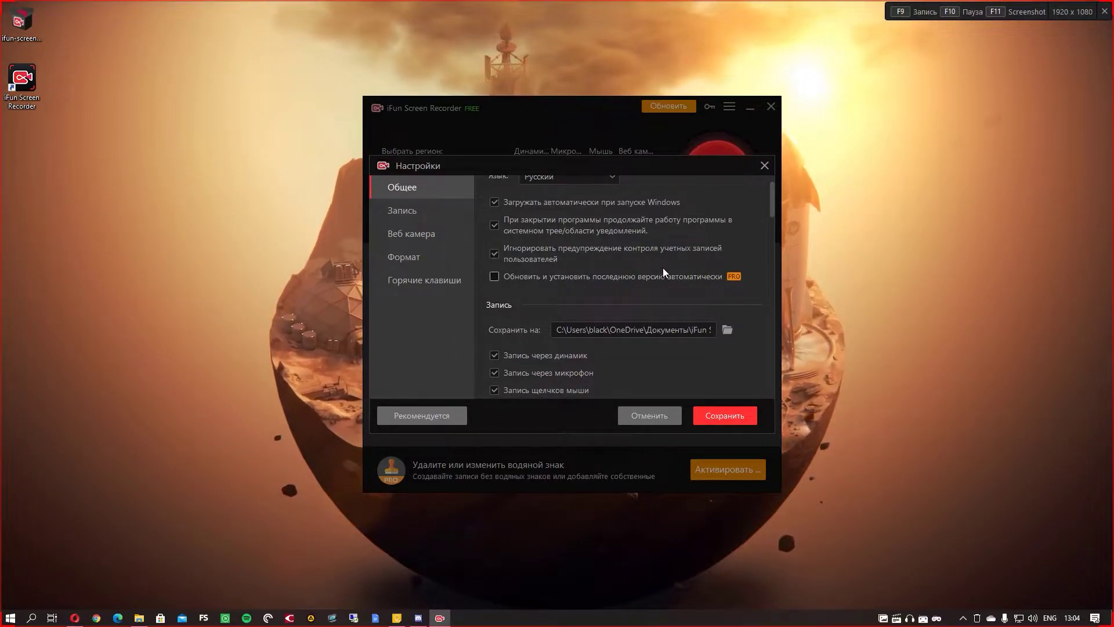
drag(773, 203, 773, 220)
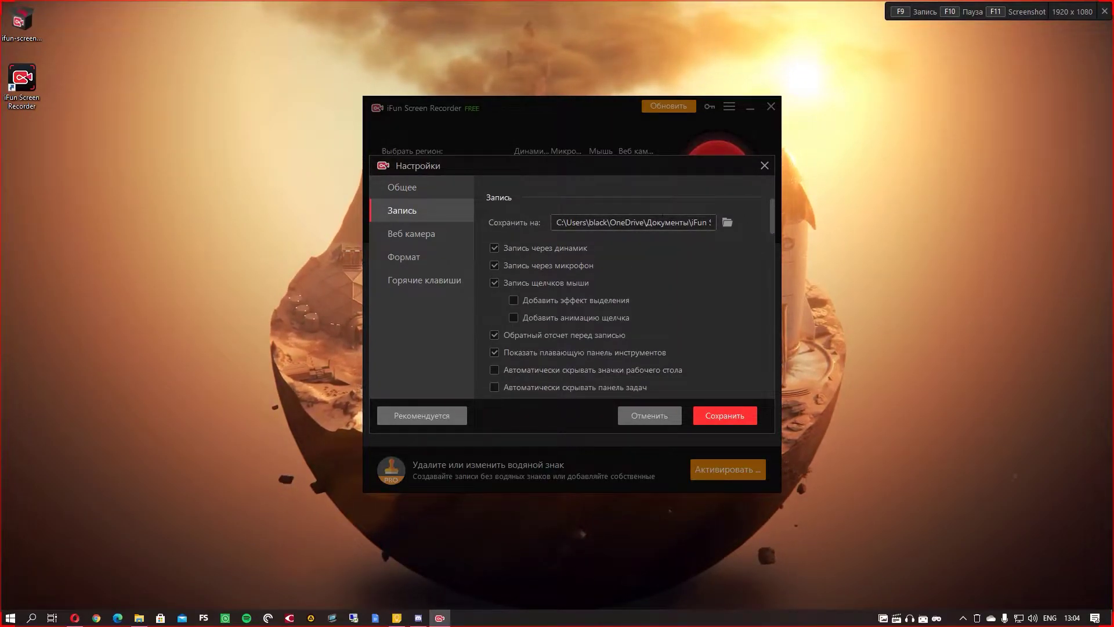
click(728, 223)
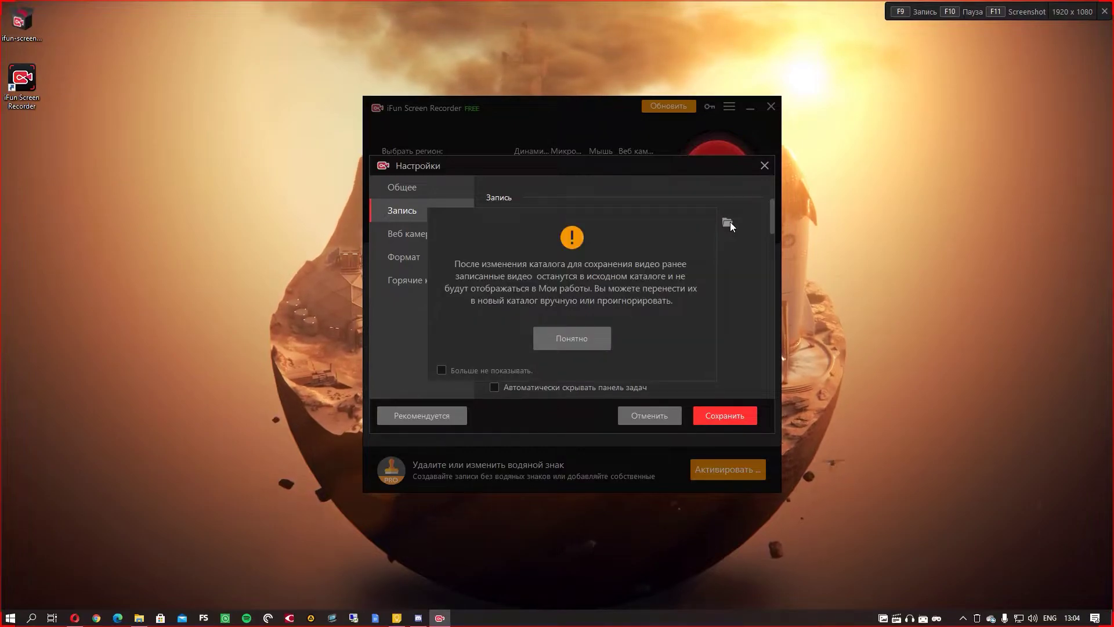
click(569, 329)
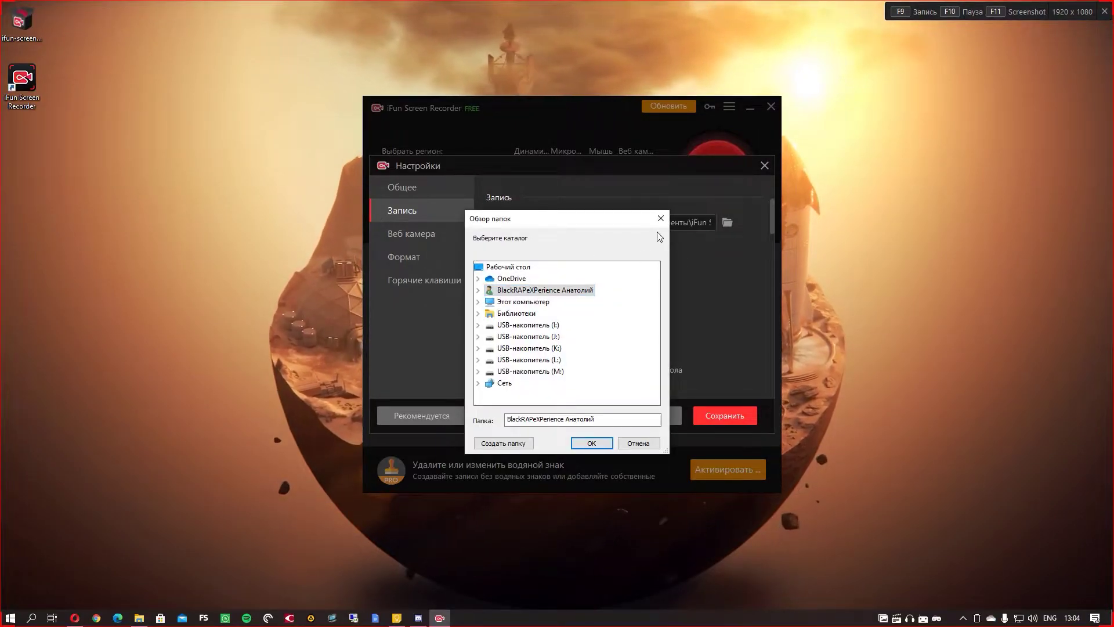
click(660, 218)
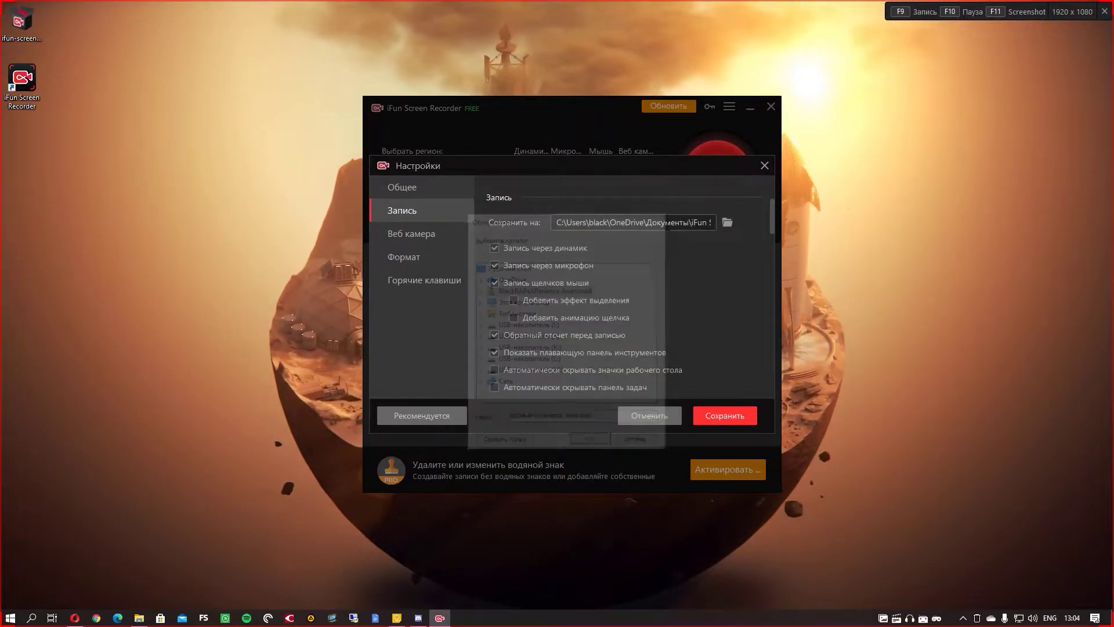
Toggle speaker recording off and back on, and enable the highlight effect and click animation for recorded mouse clicks
click(528, 249)
click(538, 247)
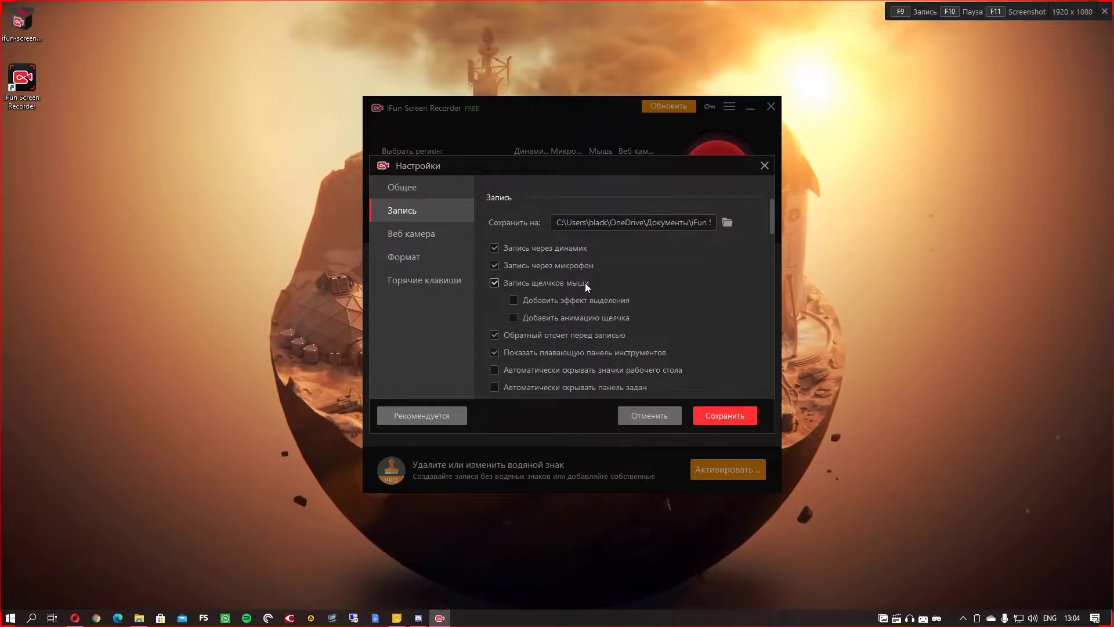
click(579, 302)
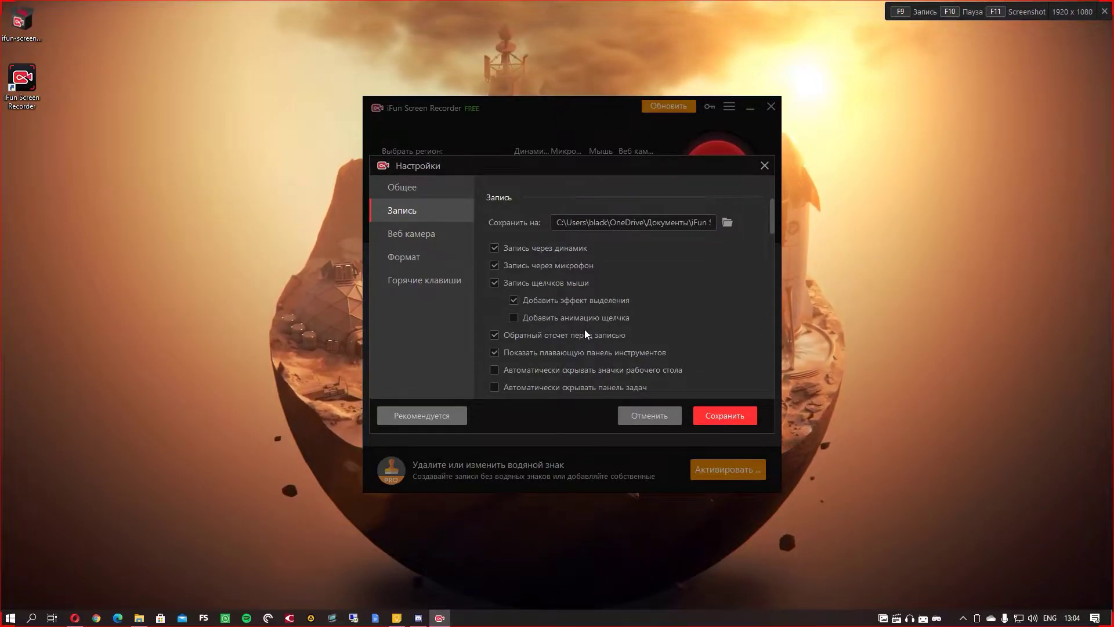
click(592, 318)
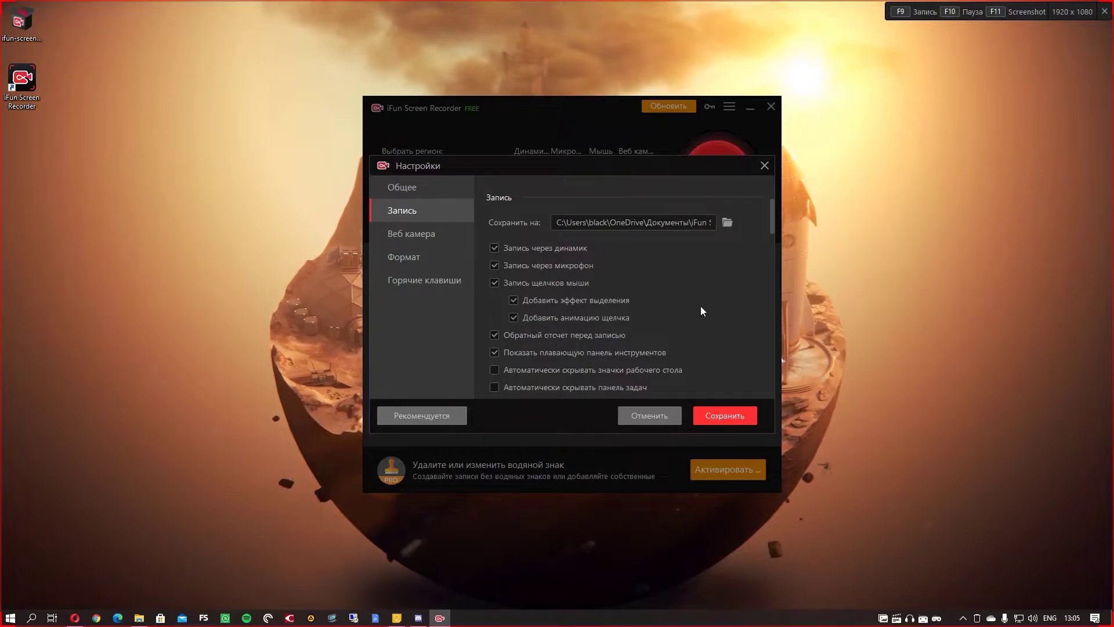
Try the recording option without a watermark (Без водяного знака), close the purchase page that opens and minimize the browser
drag(773, 228, 773, 239)
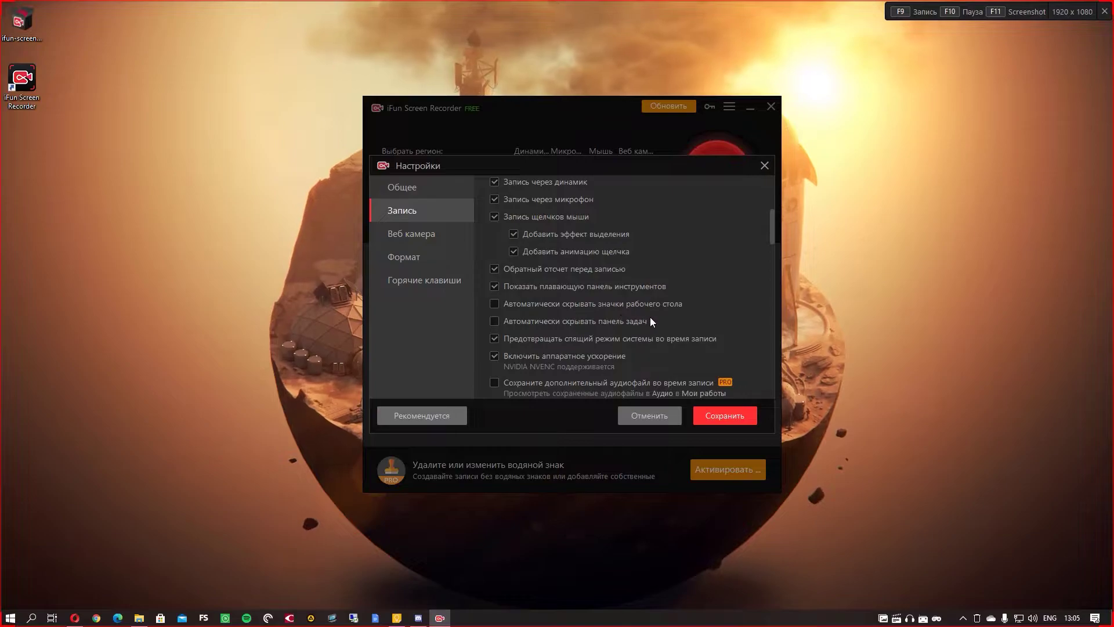
drag(771, 221, 767, 235)
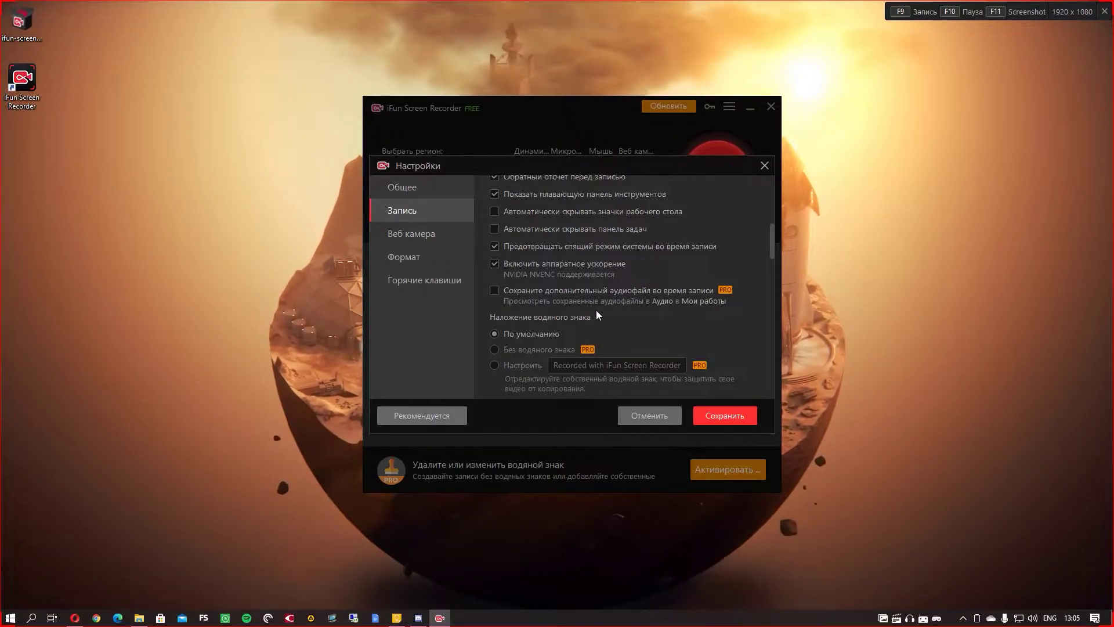
drag(774, 235, 772, 246)
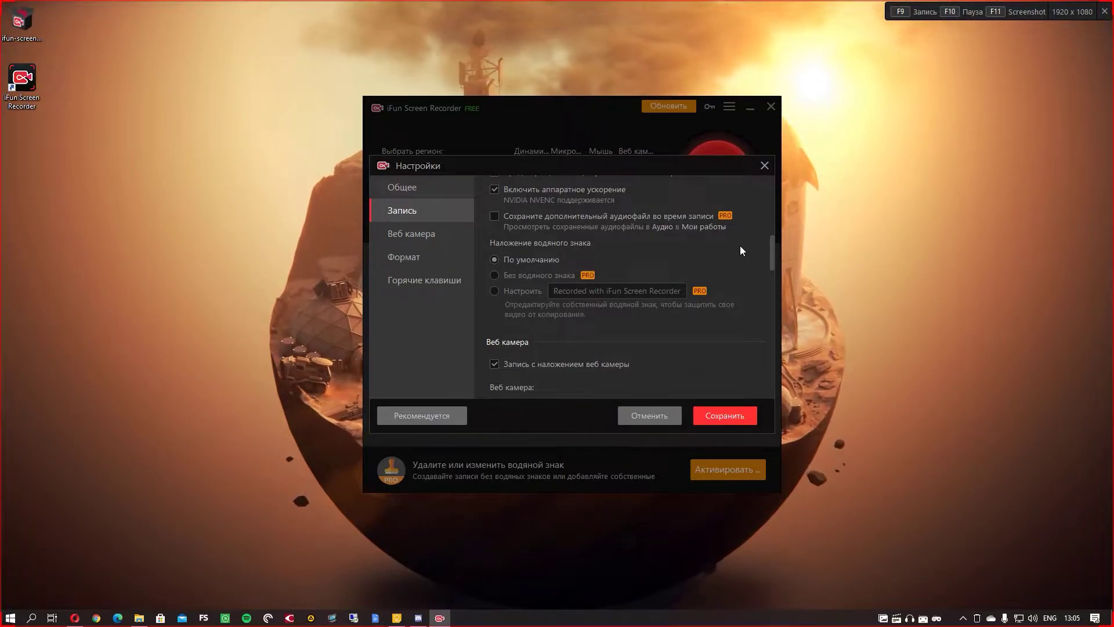
click(516, 273)
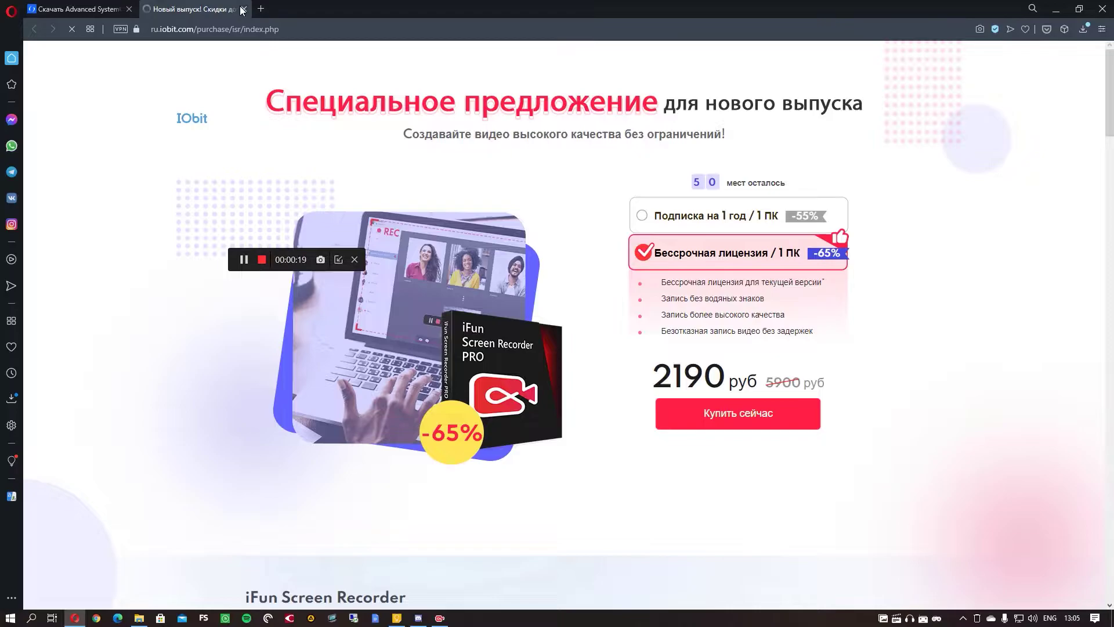
click(242, 8)
click(1056, 9)
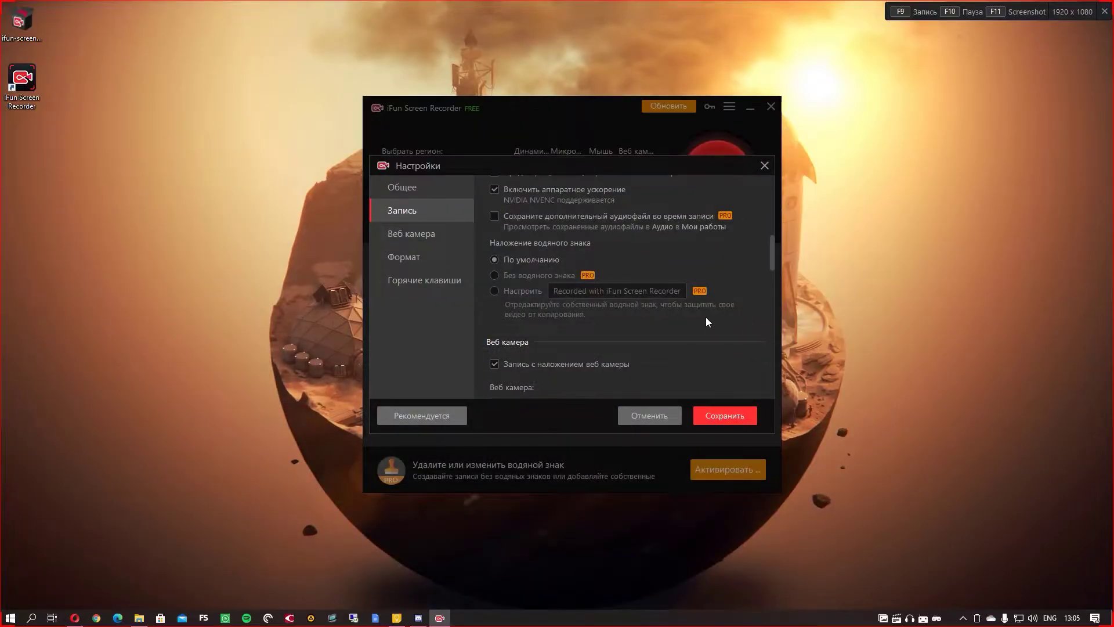
Select HD Webcam C525 as the camera for the webcam overlay
drag(772, 253, 772, 280)
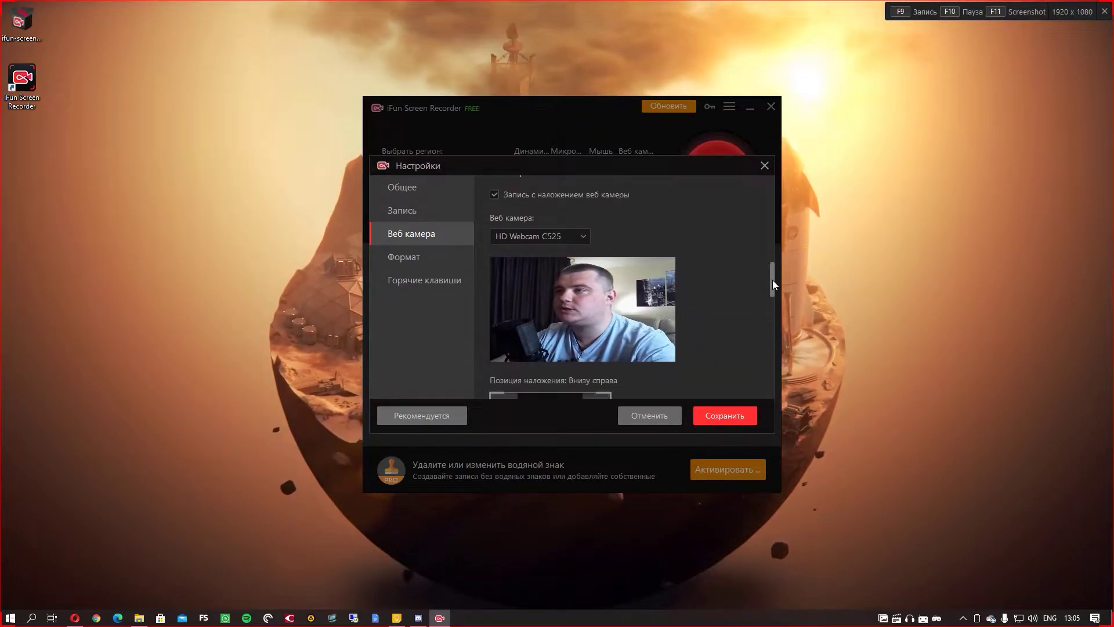
click(527, 231)
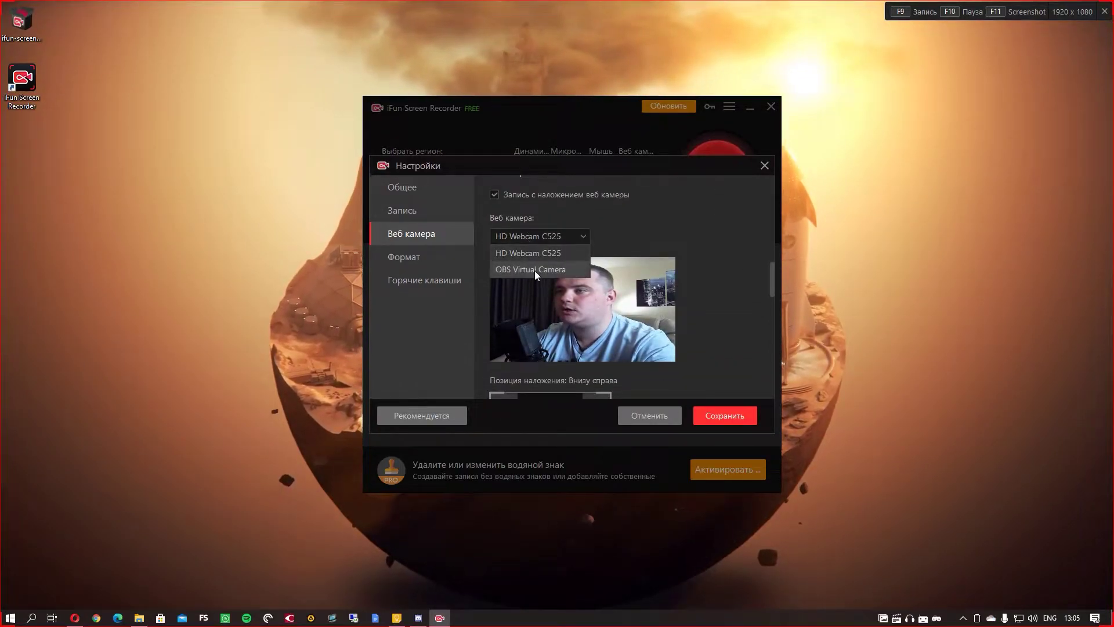
click(541, 253)
Try the upper-left and lower-left webcam overlay positions, return it to Внизу справа and keep the overlay size at Средний
drag(775, 280, 770, 300)
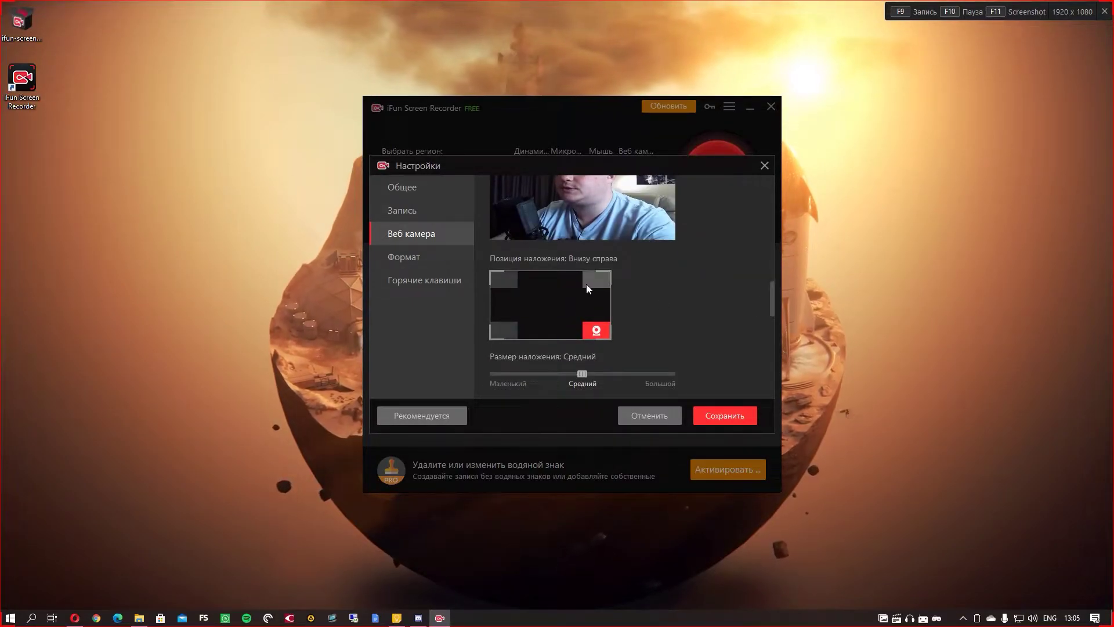
click(505, 283)
click(503, 331)
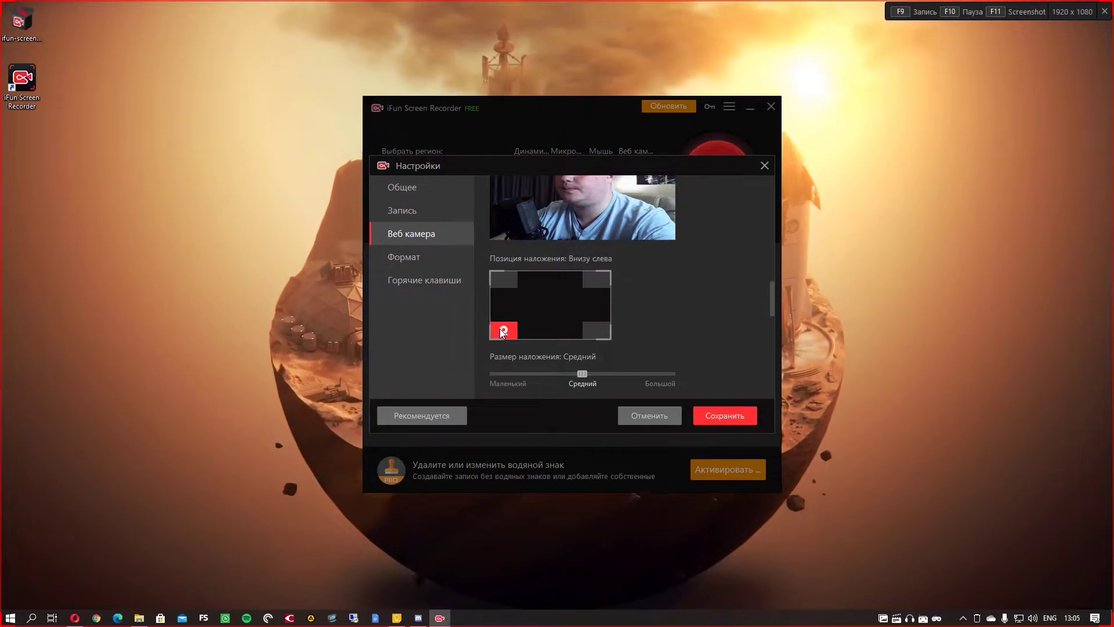
click(603, 332)
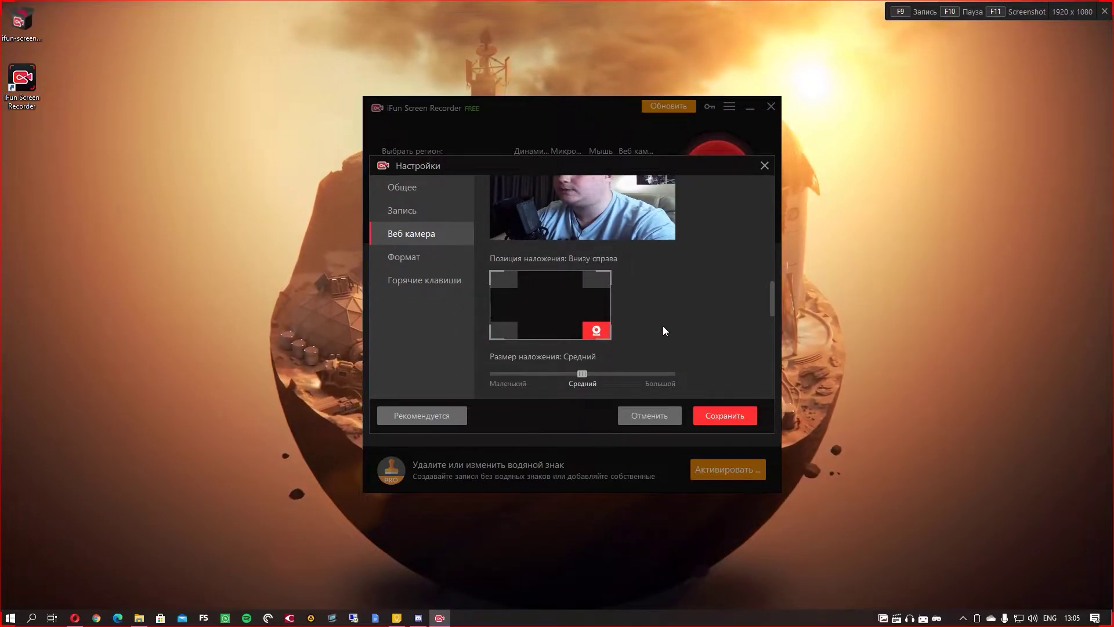
mouse_move(582, 374)
mouse_down()
mouse_move(497, 376)
mouse_move(667, 377)
mouse_move(582, 376)
mouse_up()
Look through the available video sizes and file formats in the format settings, keeping Оригинал and MP4
drag(774, 326, 778, 339)
click(551, 257)
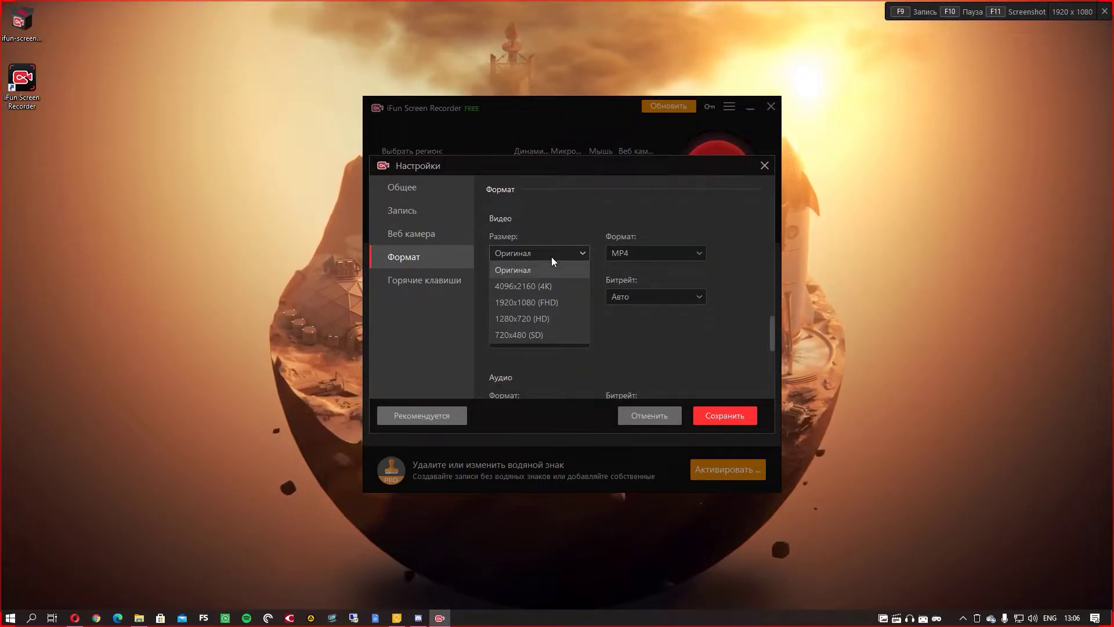
click(551, 257)
click(659, 256)
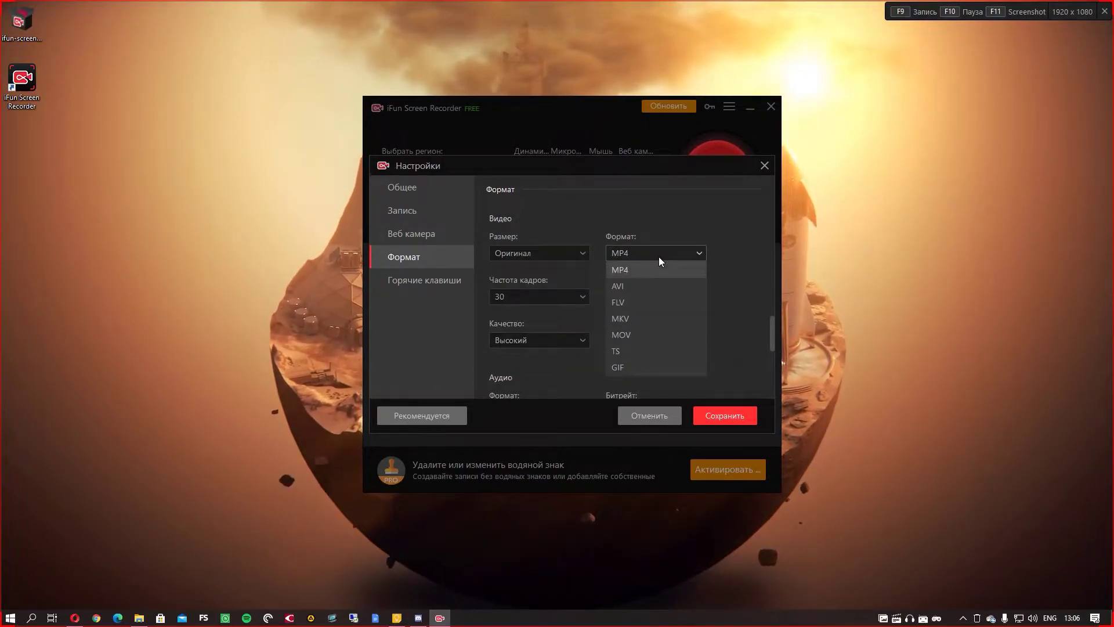
click(659, 257)
Set the video frame rate to 60, the bitrate to 20000 Kbps and the quality to Оригинал
click(526, 295)
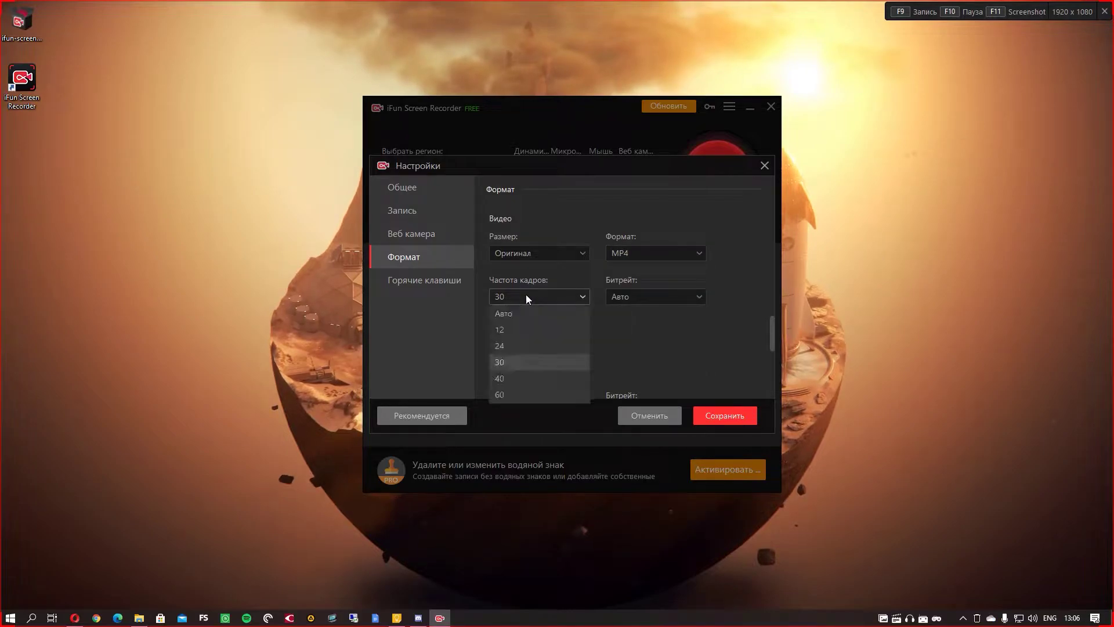
click(510, 392)
click(652, 296)
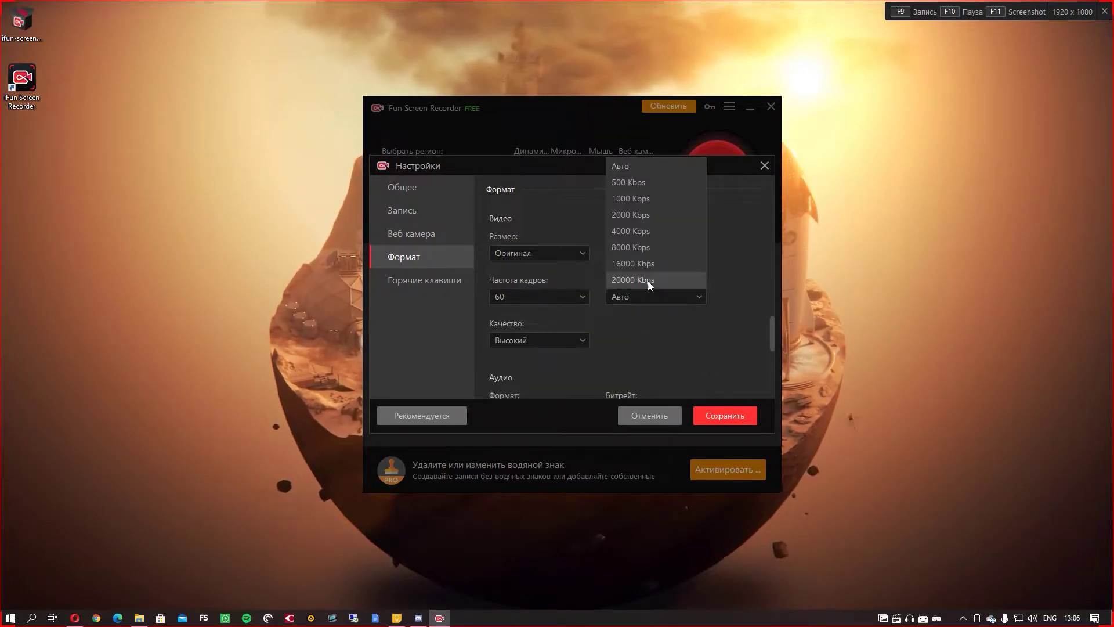
click(625, 277)
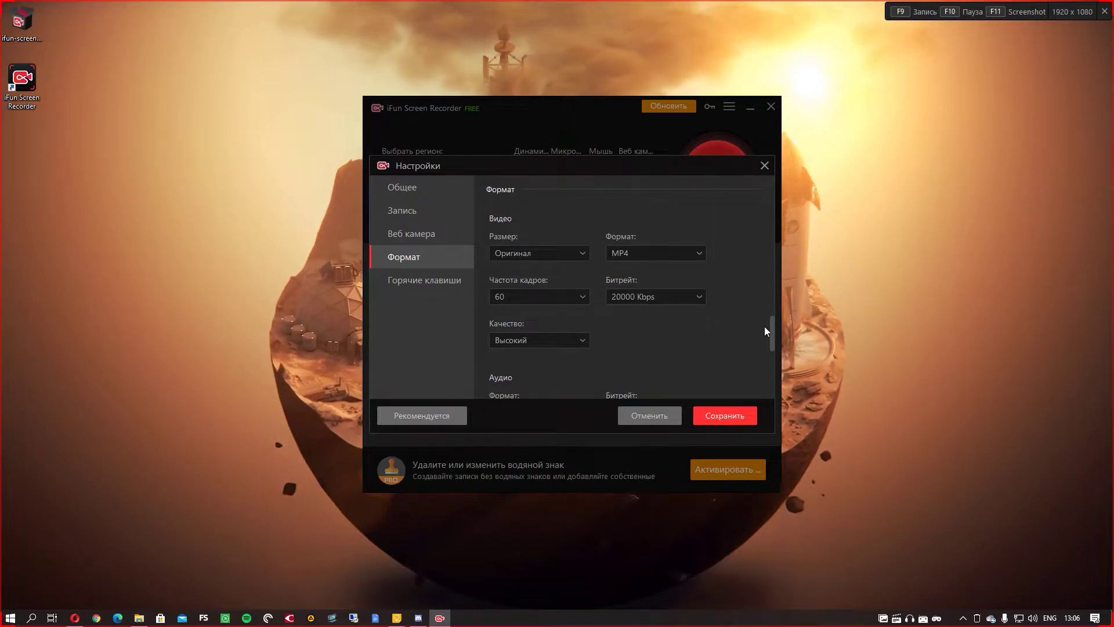
drag(772, 326, 772, 339)
click(539, 275)
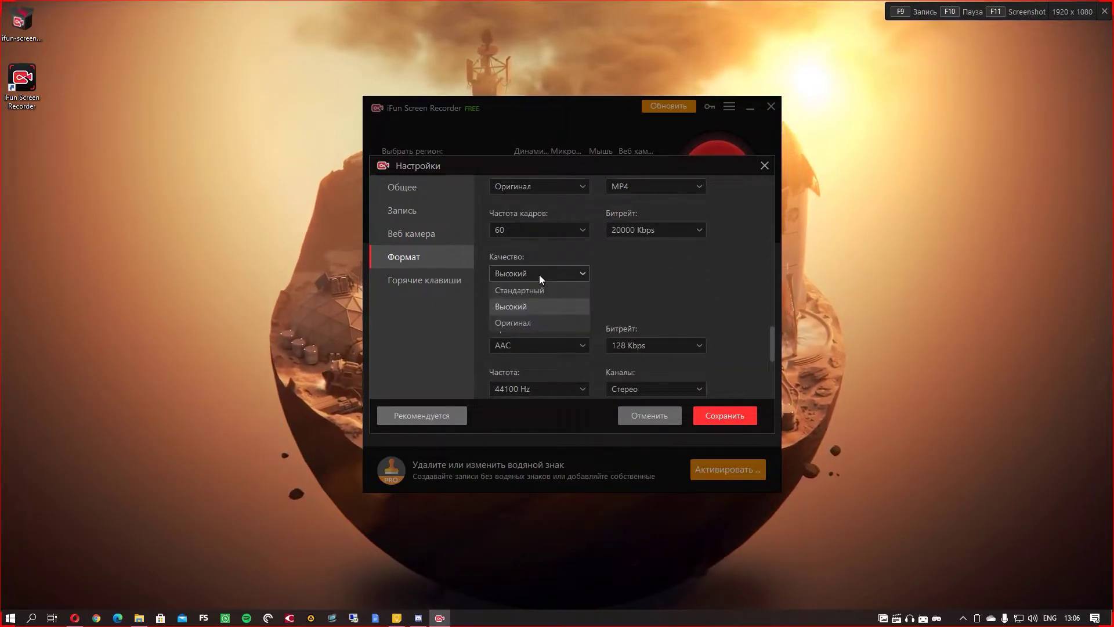
click(516, 322)
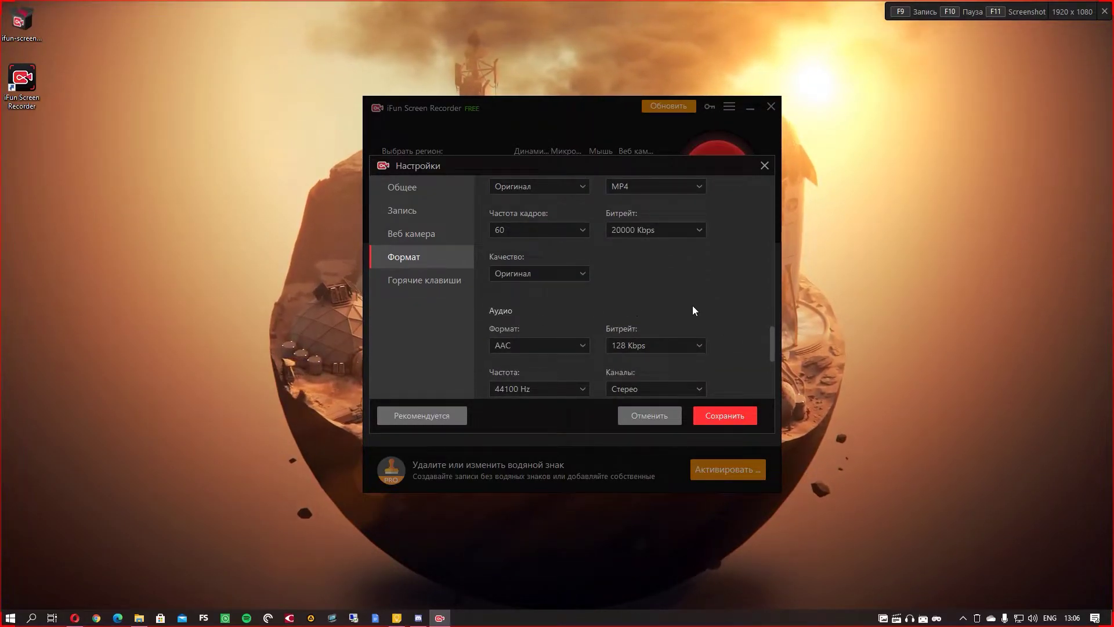
Set the audio format to MP3, bitrate to 320 Kbps and frequency to 48000 Hz, keeping the channels at Стерео
click(536, 347)
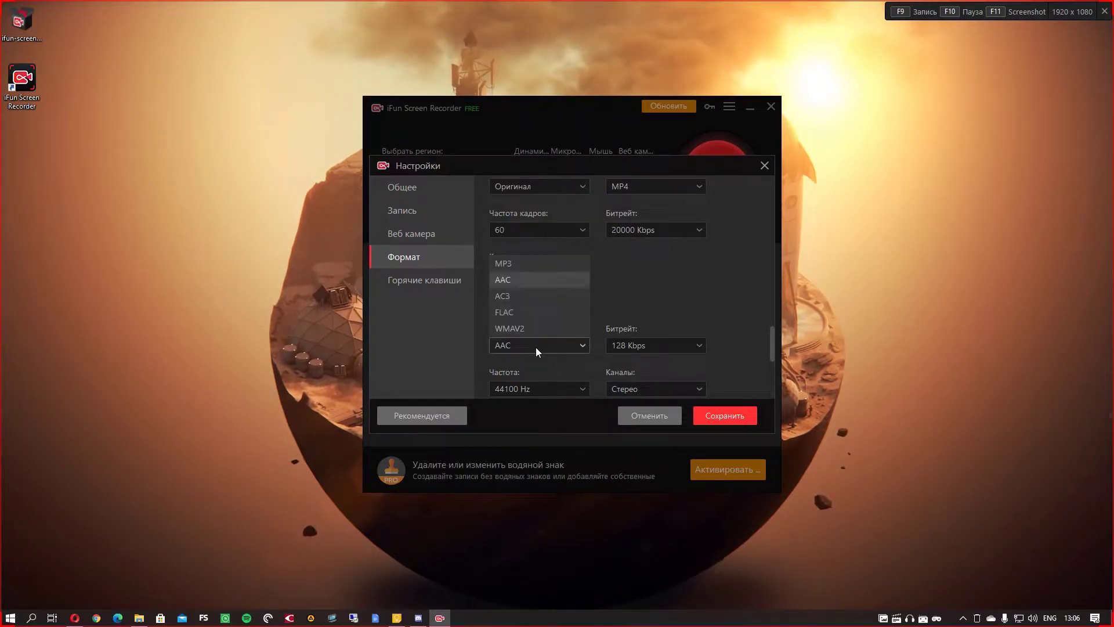
click(508, 263)
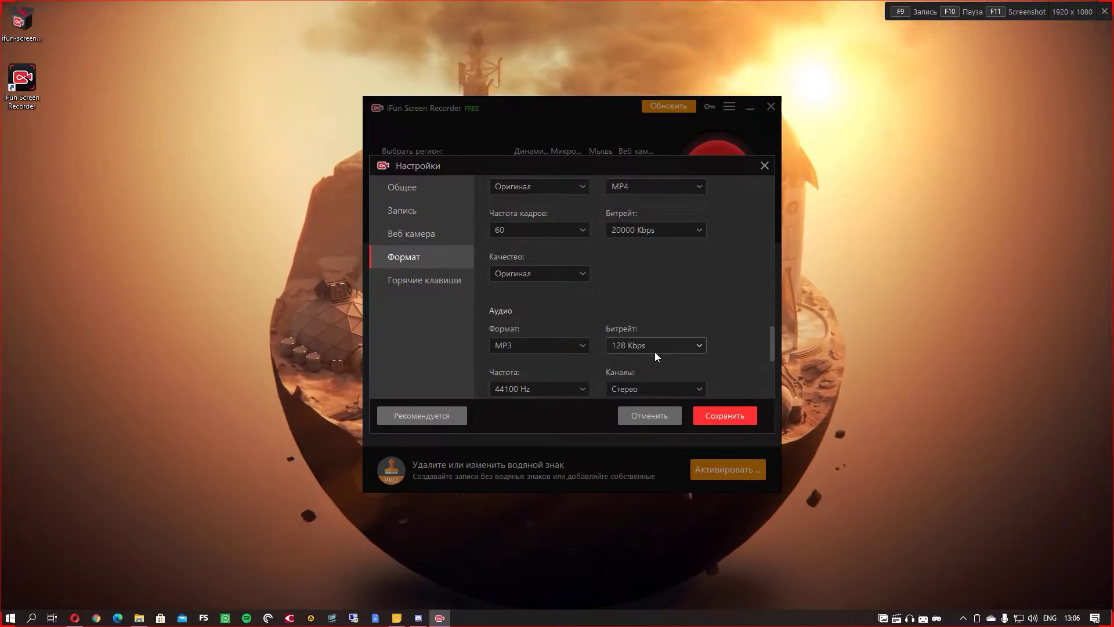
click(655, 351)
click(642, 329)
drag(772, 336, 772, 350)
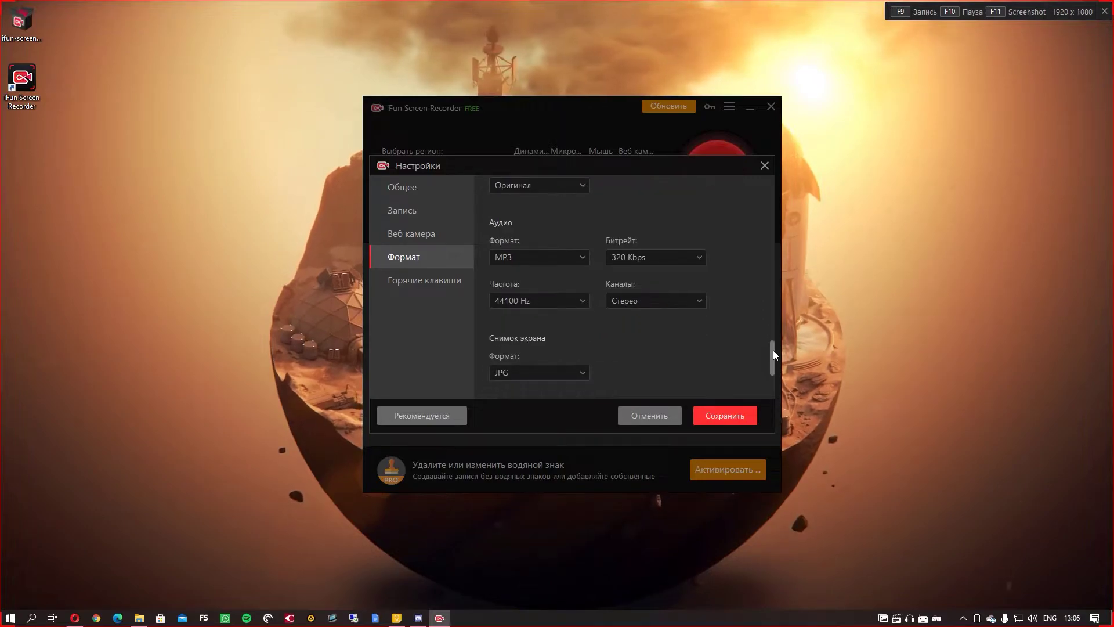
click(503, 297)
click(521, 367)
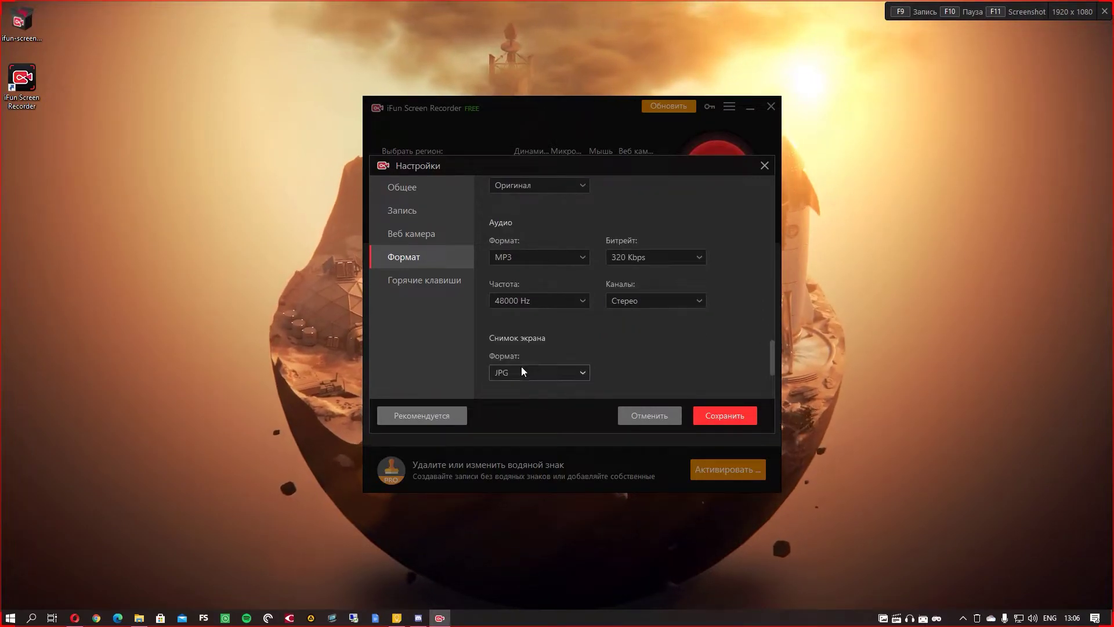
click(667, 301)
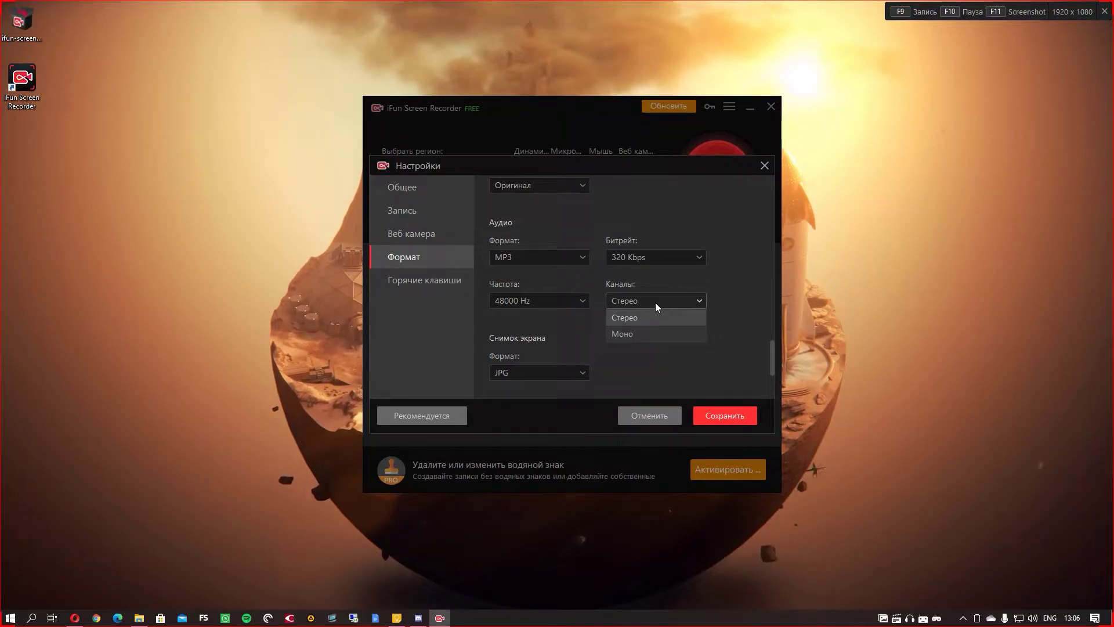
click(652, 301)
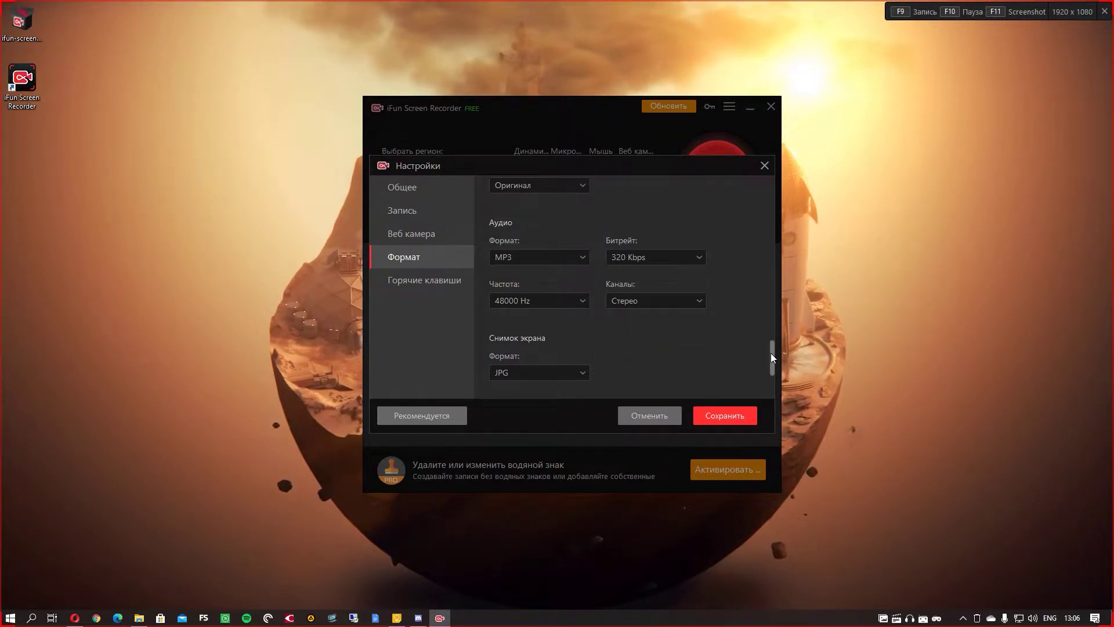
Review the hotkey, format, webcam, general and recording sections of the settings, ending at the watermark overlay options
drag(771, 352, 771, 378)
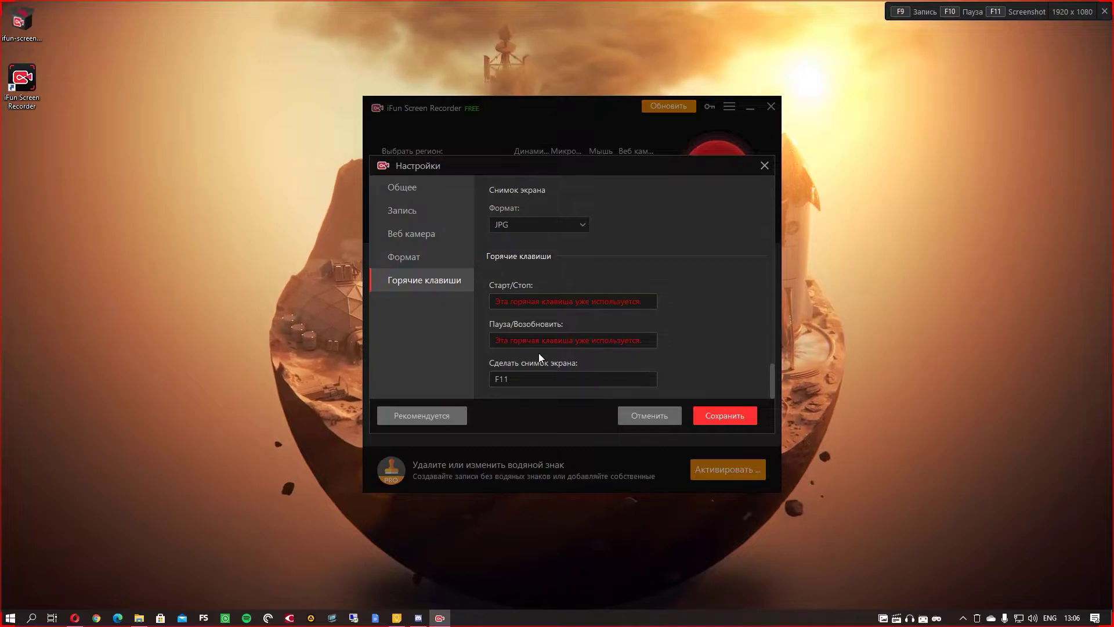
click(410, 253)
click(401, 235)
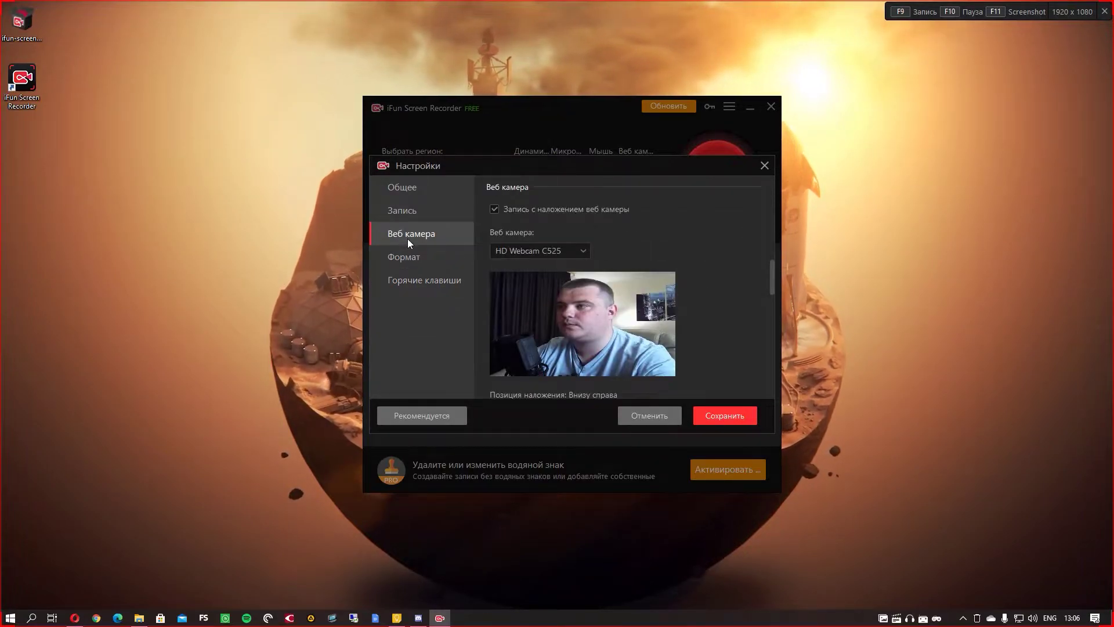
click(407, 216)
click(407, 191)
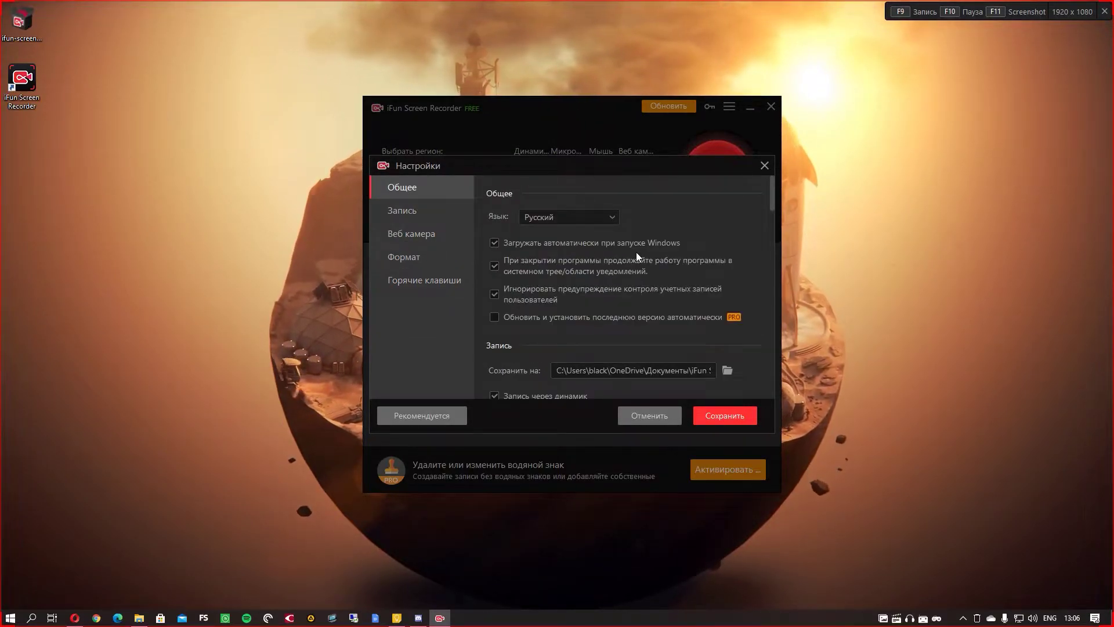
drag(772, 201, 772, 252)
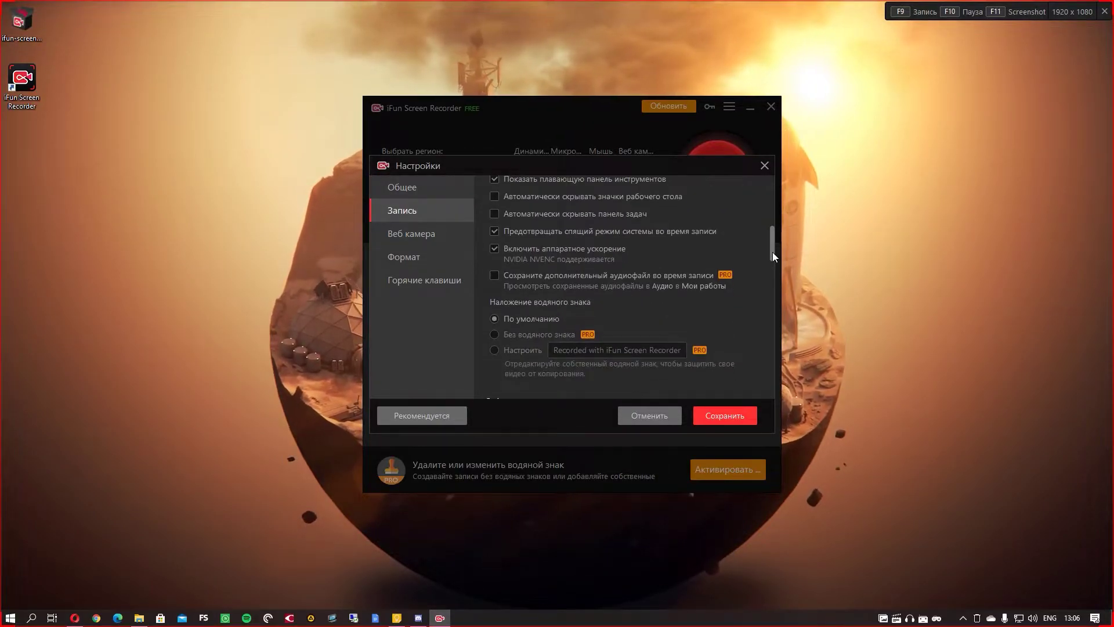
Try the Без водяного знака option and compare the one-year subscription and lifetime licence offers on the purchase page in the browser
click(515, 332)
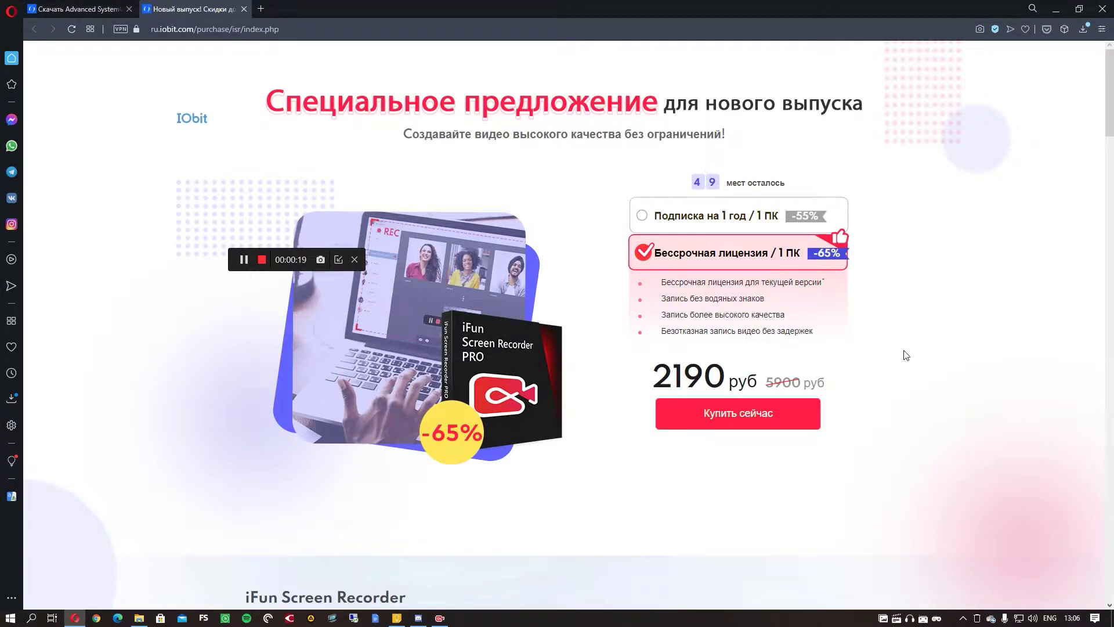
click(708, 224)
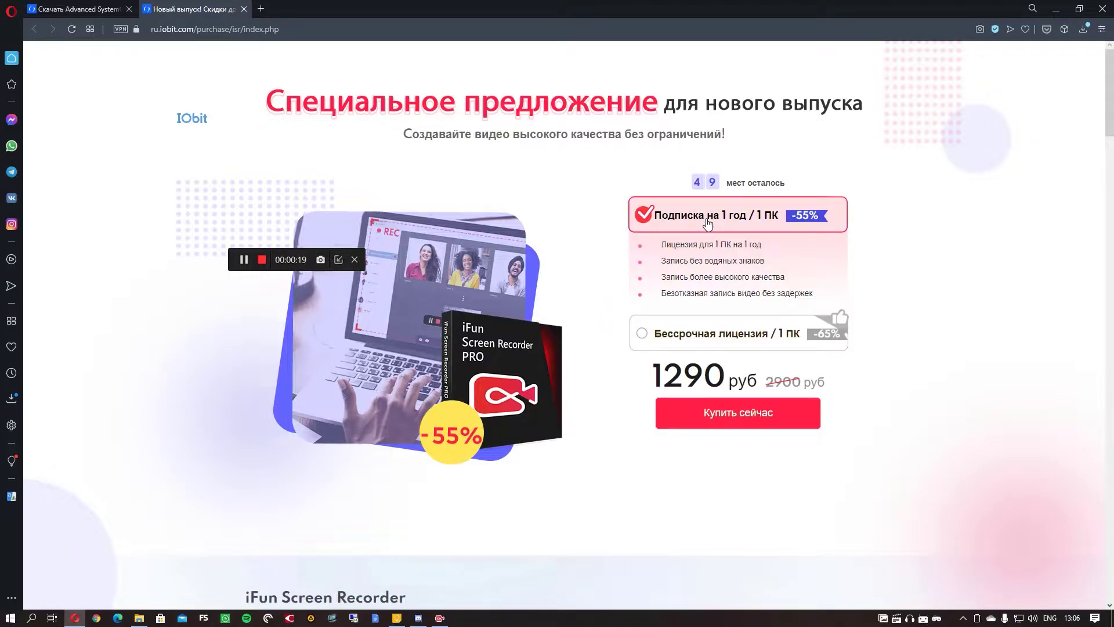
click(686, 333)
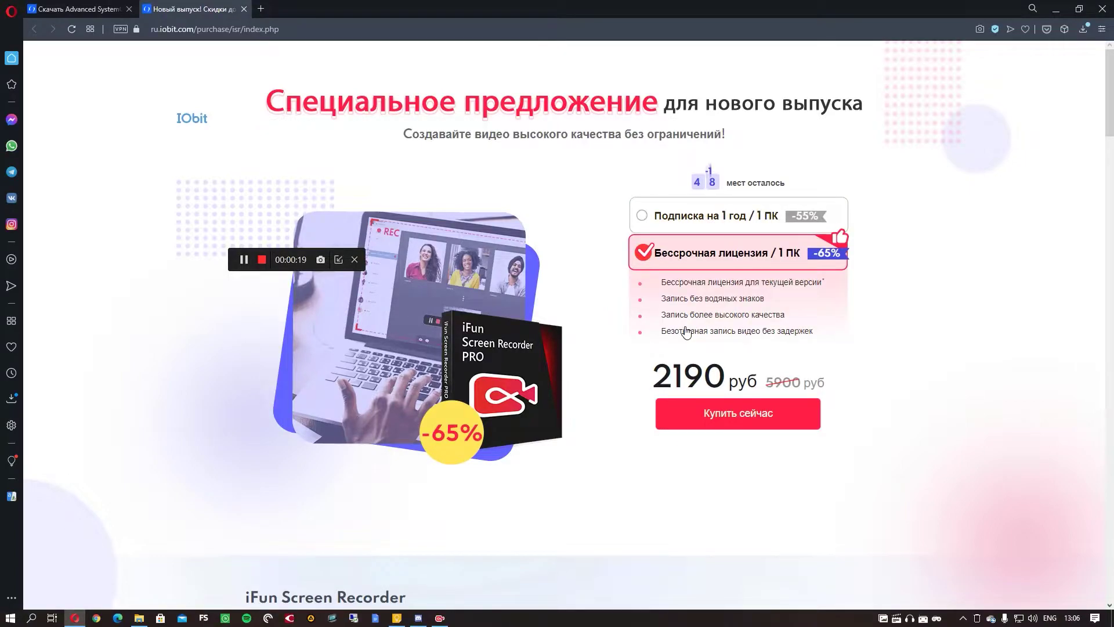
click(1056, 9)
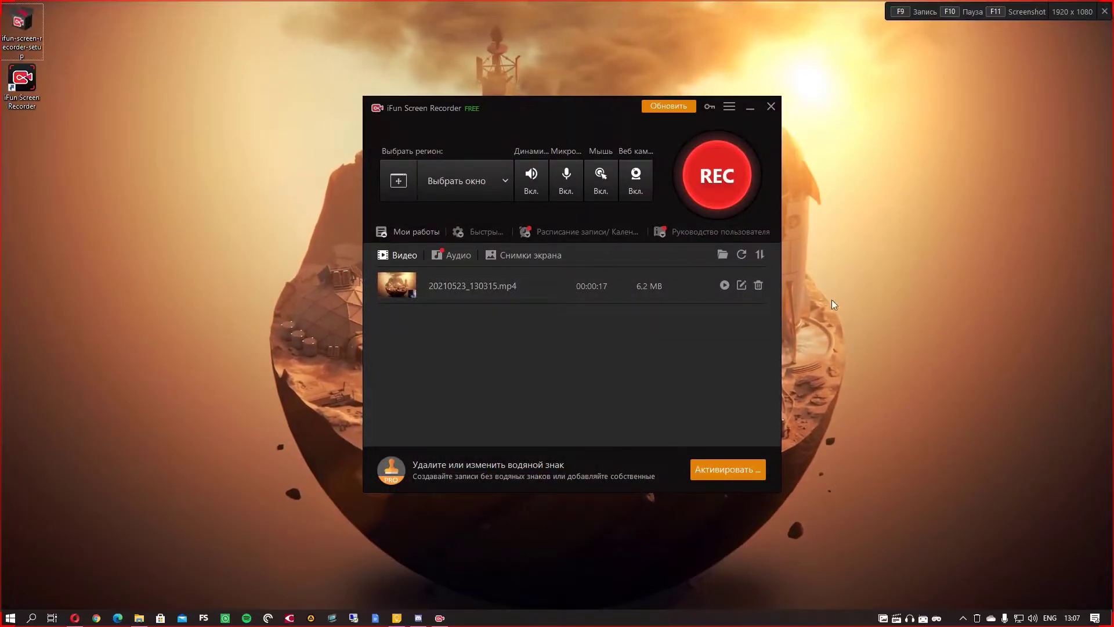
Record a short test clip while opening, moving and closing a File Explorer window, and play the recording back in KMPlayer
click(706, 193)
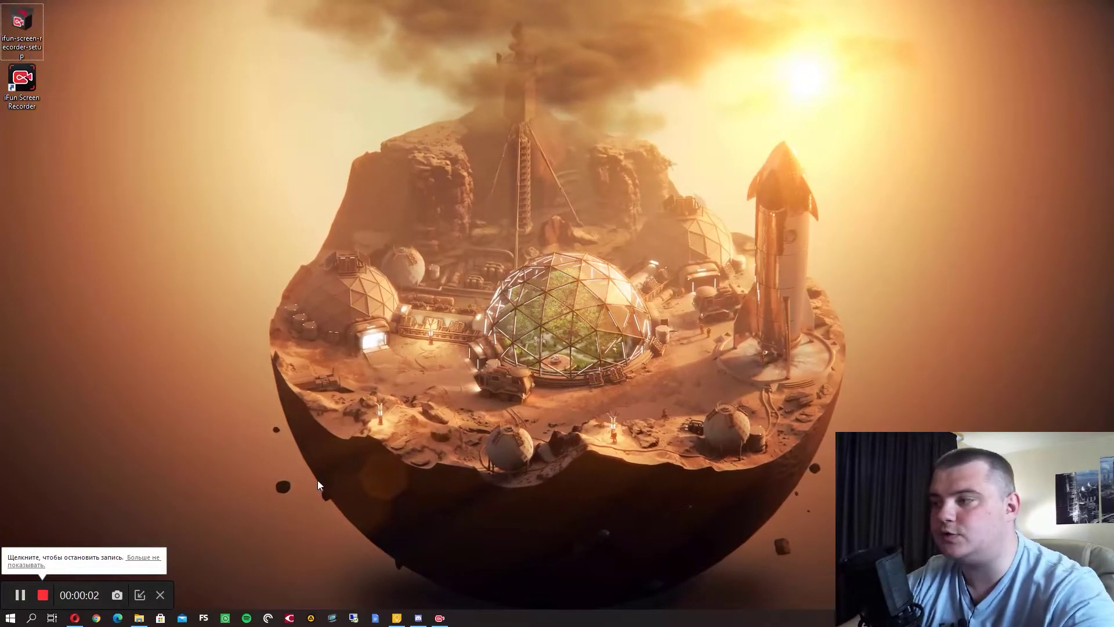
click(139, 618)
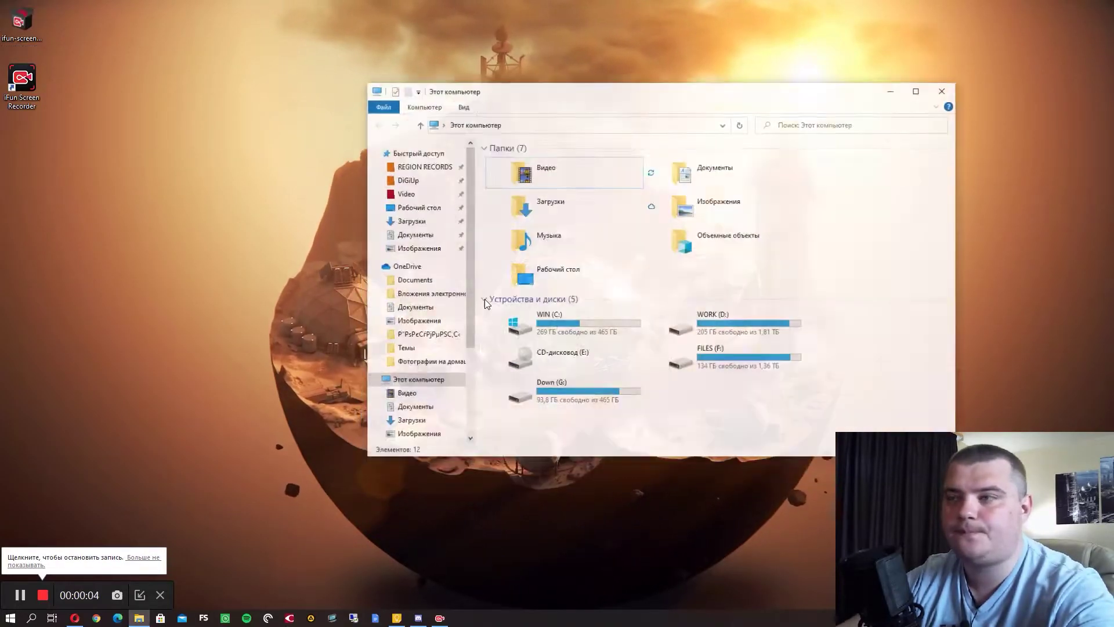
drag(689, 91, 580, 116)
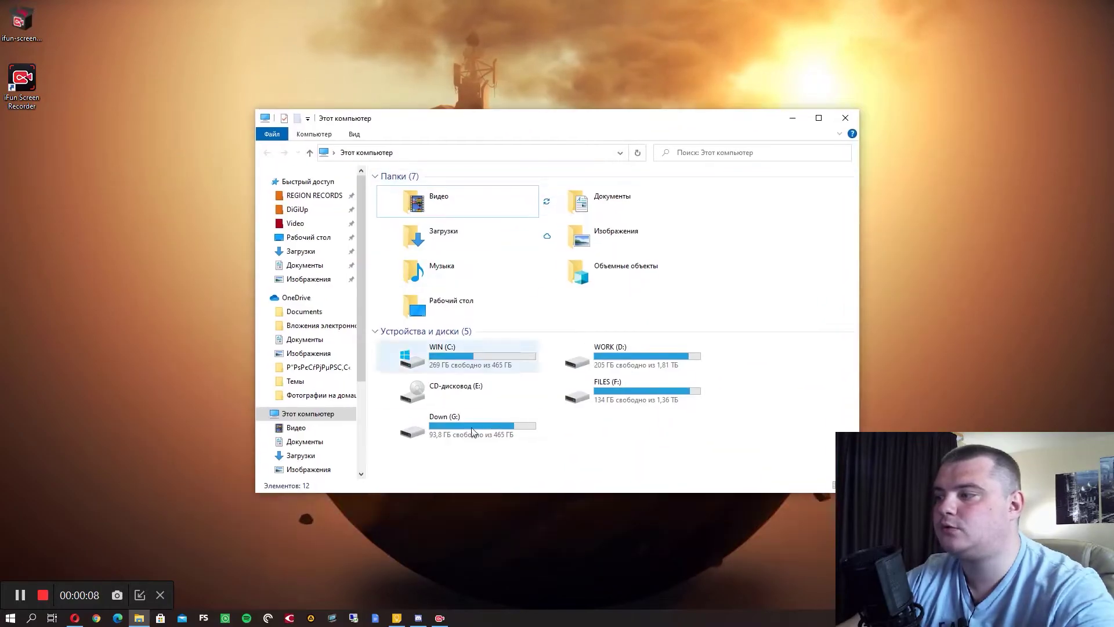
click(845, 118)
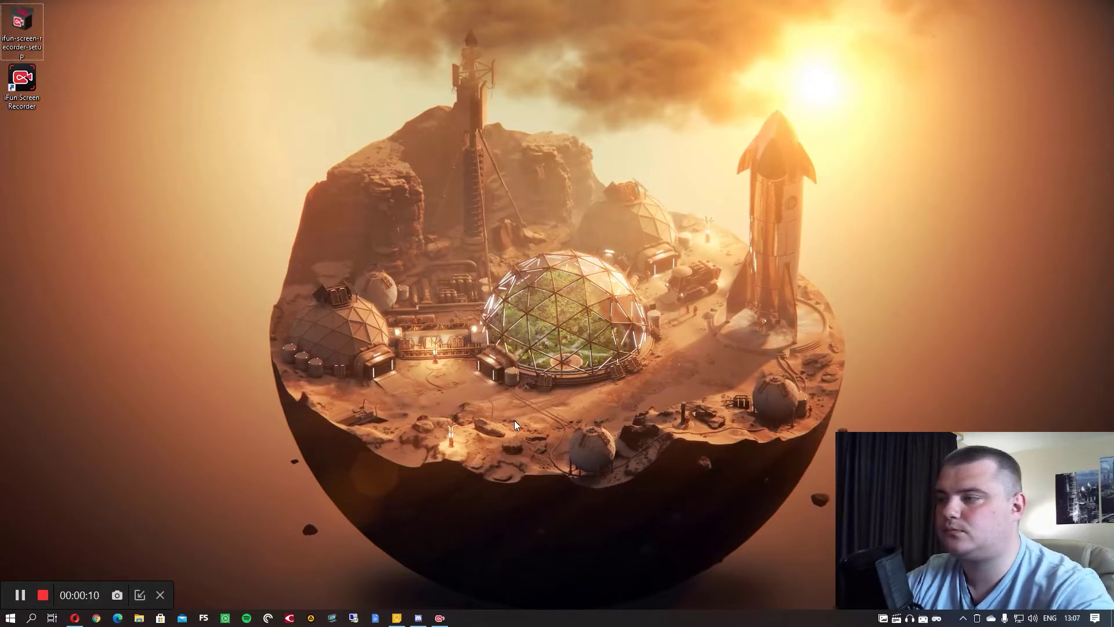
click(36, 595)
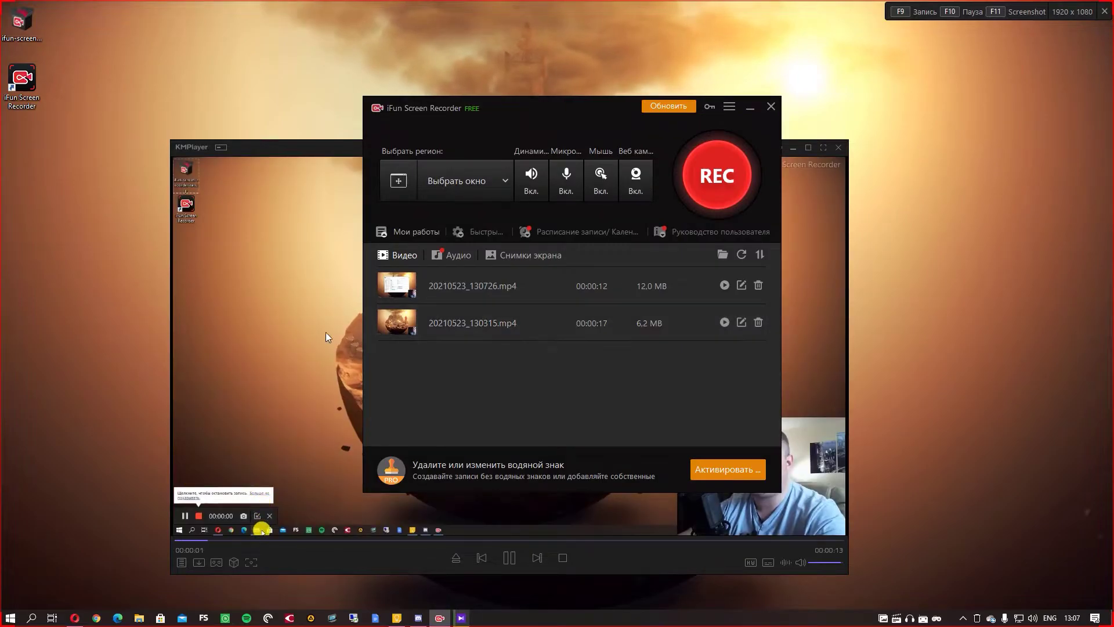
double_click(329, 332)
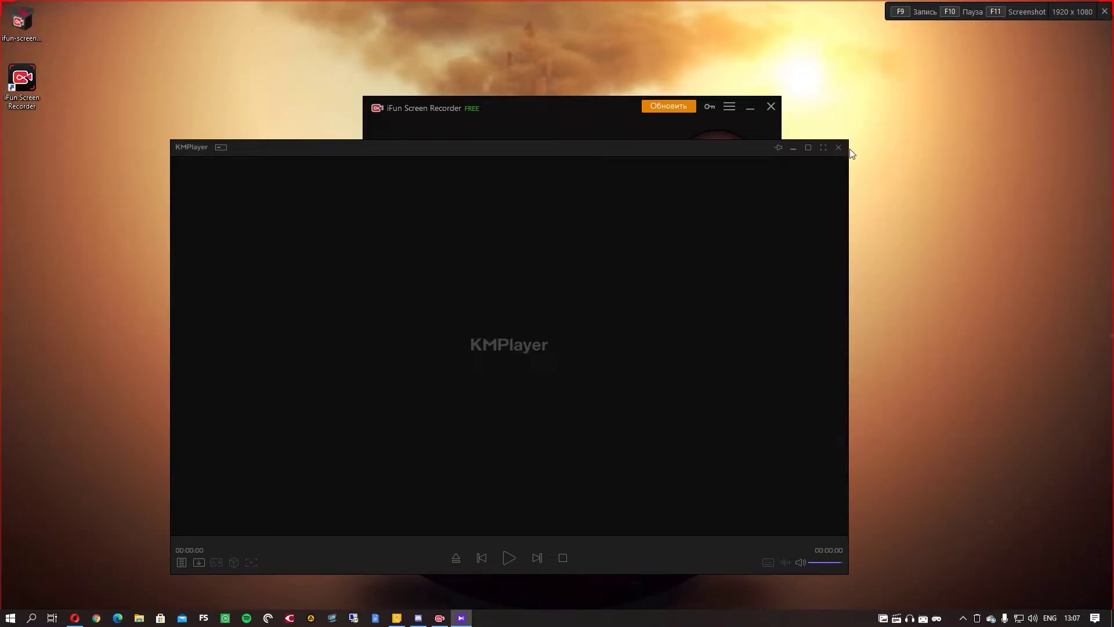
click(838, 148)
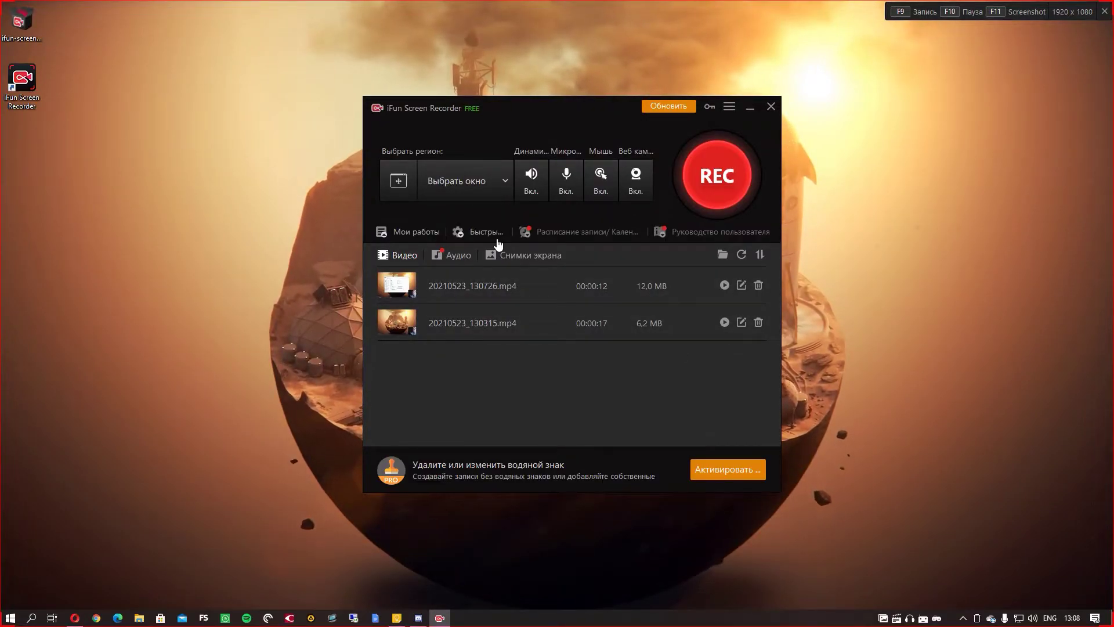
Activate the PRO version of iFun Screen Recorder with the licence key
click(708, 108)
key(Return)
click(568, 343)
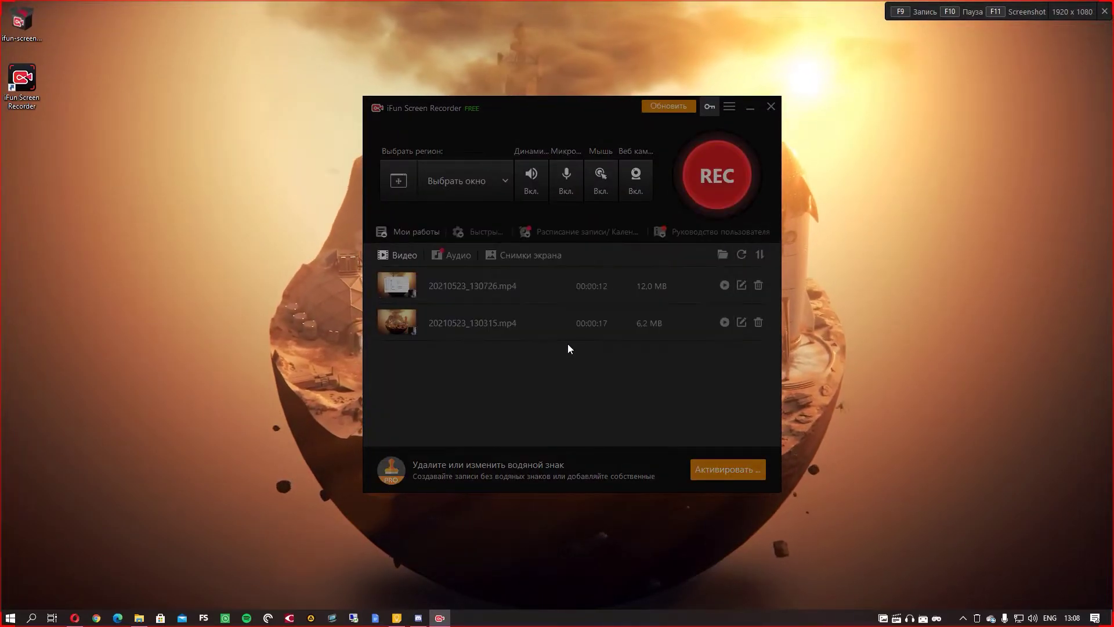
Set the watermark overlay to Без водяного знака in the recording settings
click(737, 97)
click(727, 110)
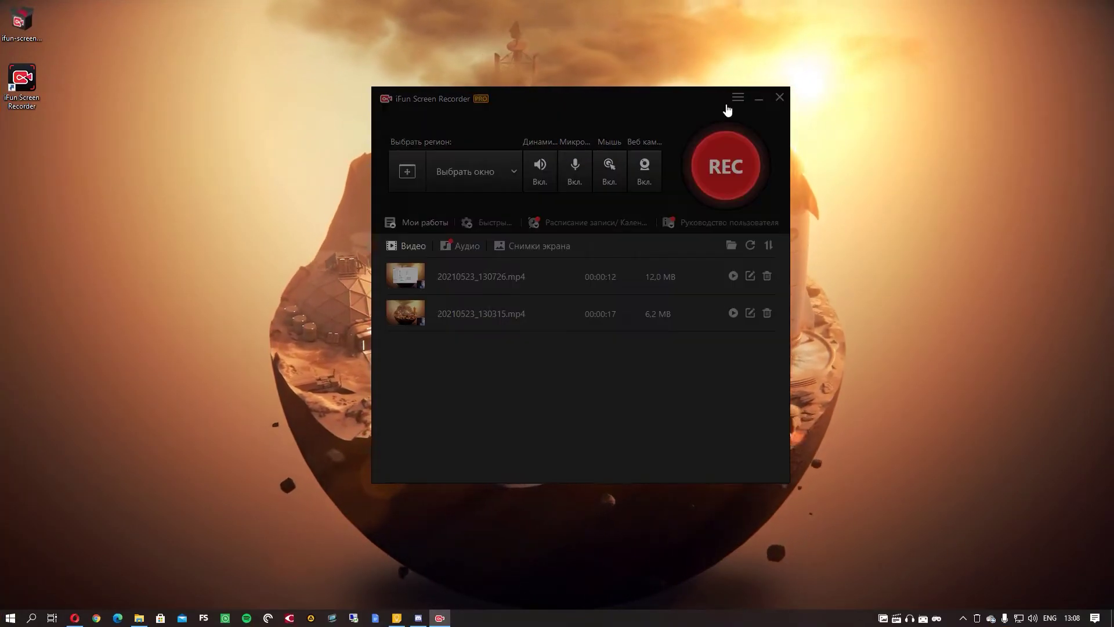
click(411, 200)
scroll(549, 241, down, 3)
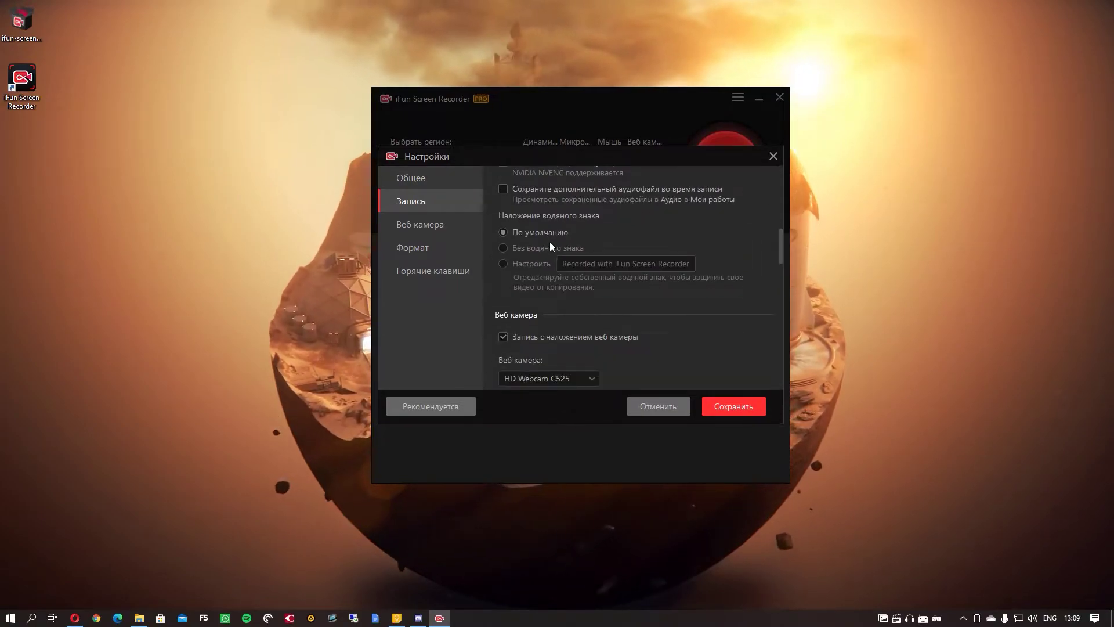
click(551, 246)
mouse_move(781, 242)
mouse_down()
mouse_move(778, 168)
mouse_move(782, 242)
mouse_up()
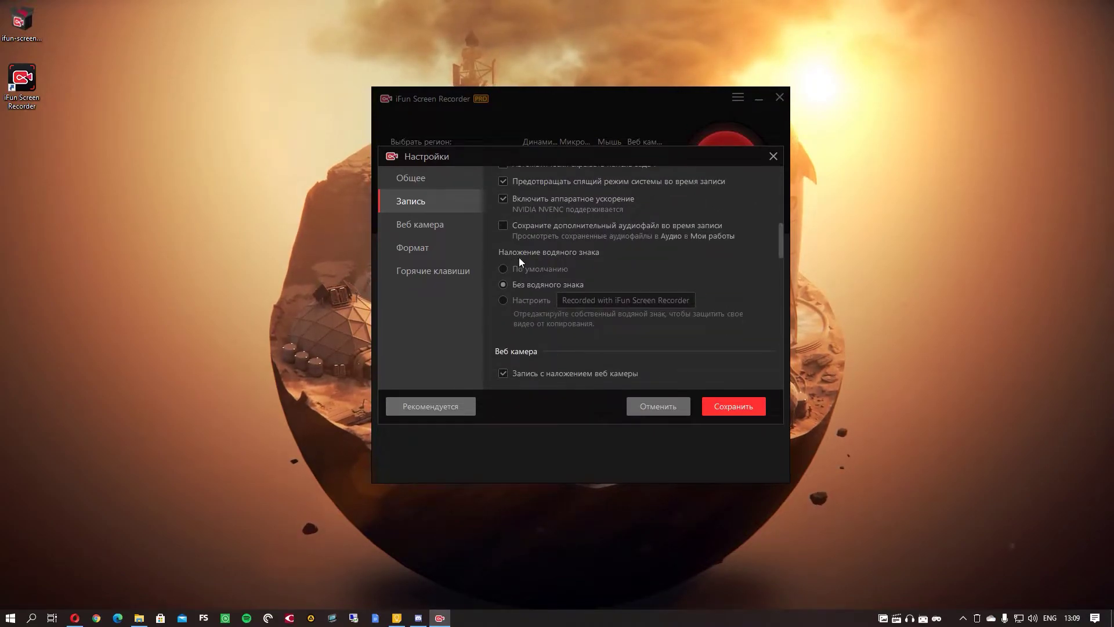
Try the Настроить option for a custom watermark text and return the overlay to Без водяного знака
click(536, 298)
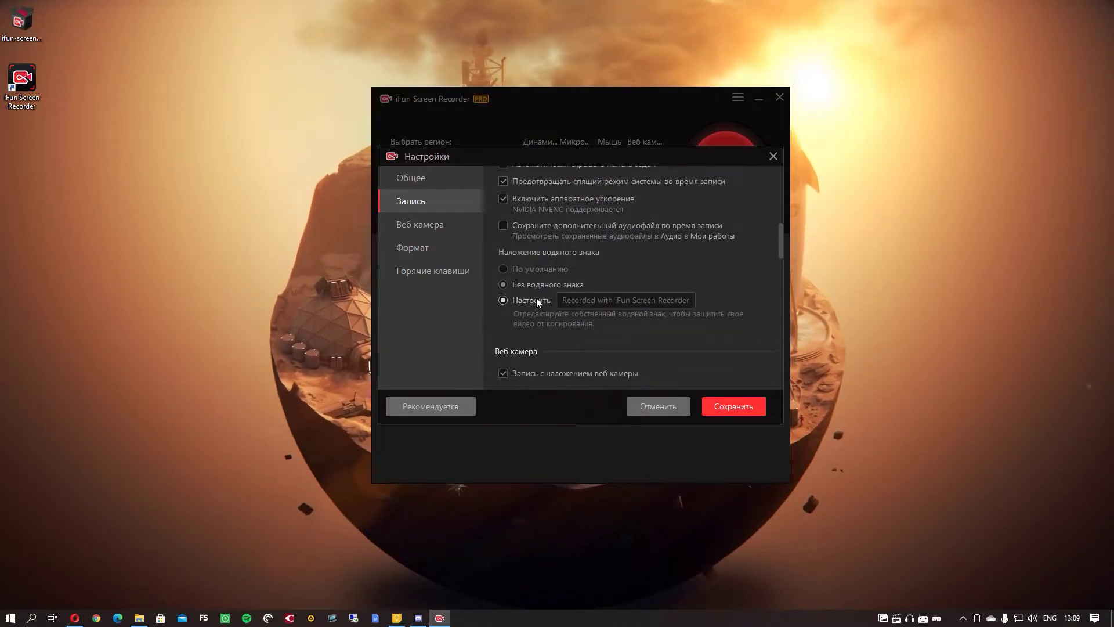
click(570, 300)
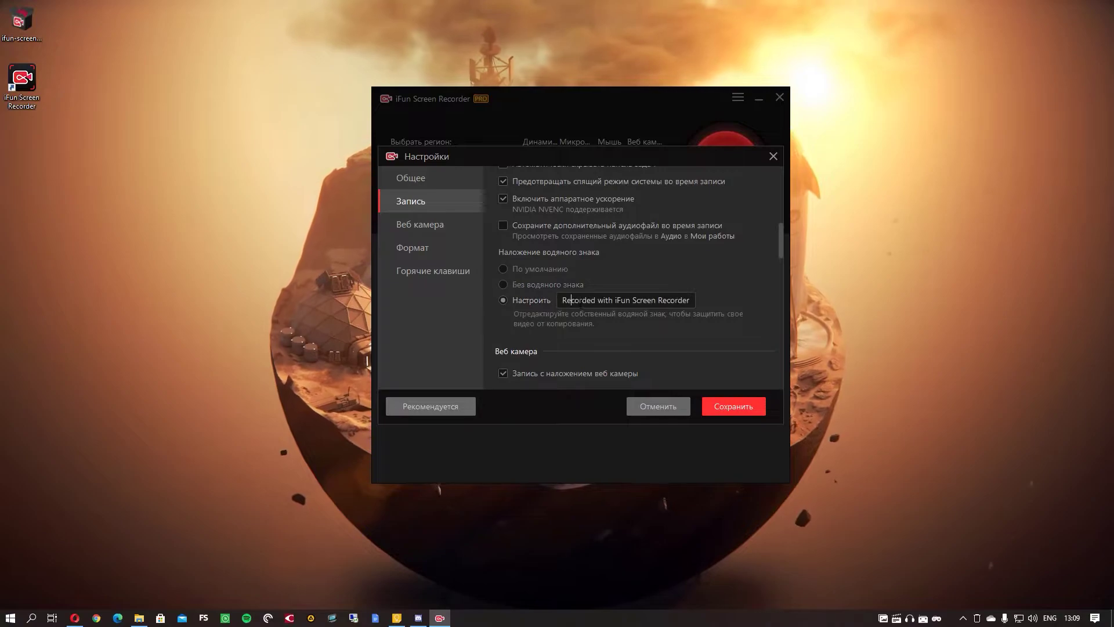
click(532, 285)
Check the available webcams and video frame rates in the settings, keeping HD Webcam C525 and 60
drag(779, 250, 785, 273)
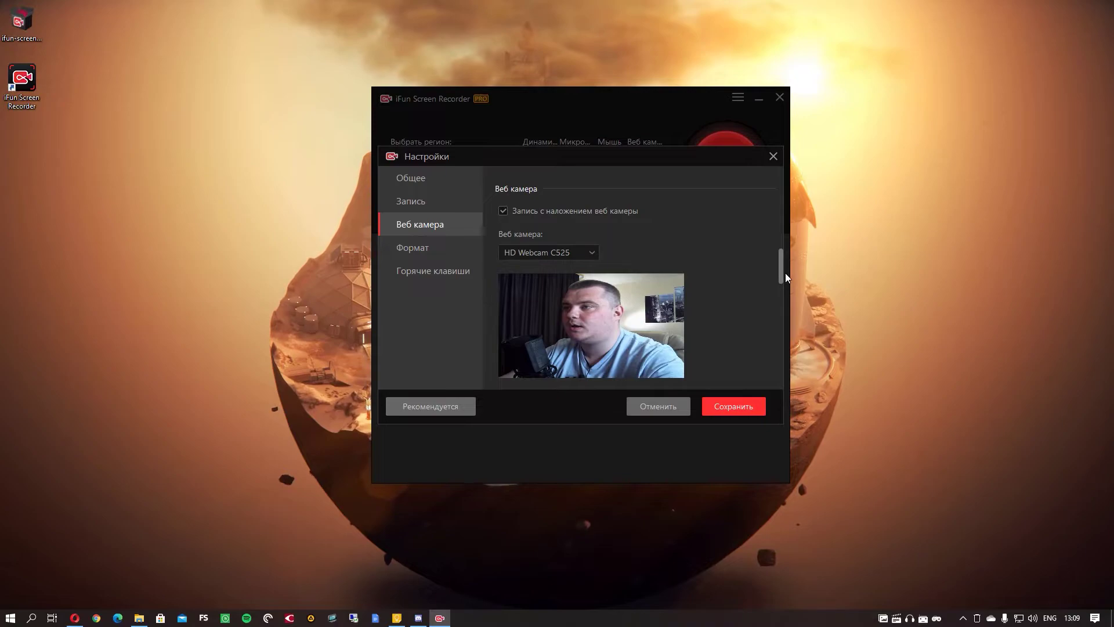
scroll(703, 247, down, 1)
click(573, 207)
click(574, 208)
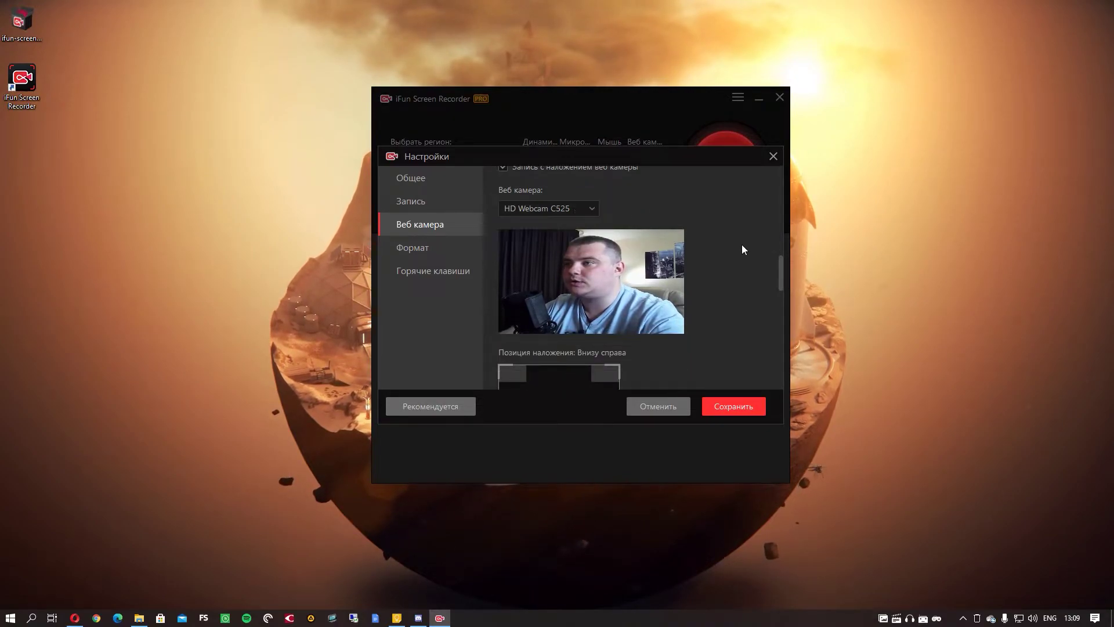
drag(781, 278, 785, 322)
click(525, 295)
click(527, 295)
Look through the available video bitrates and file formats, keeping the bitrate at 20000 Kbps
click(668, 298)
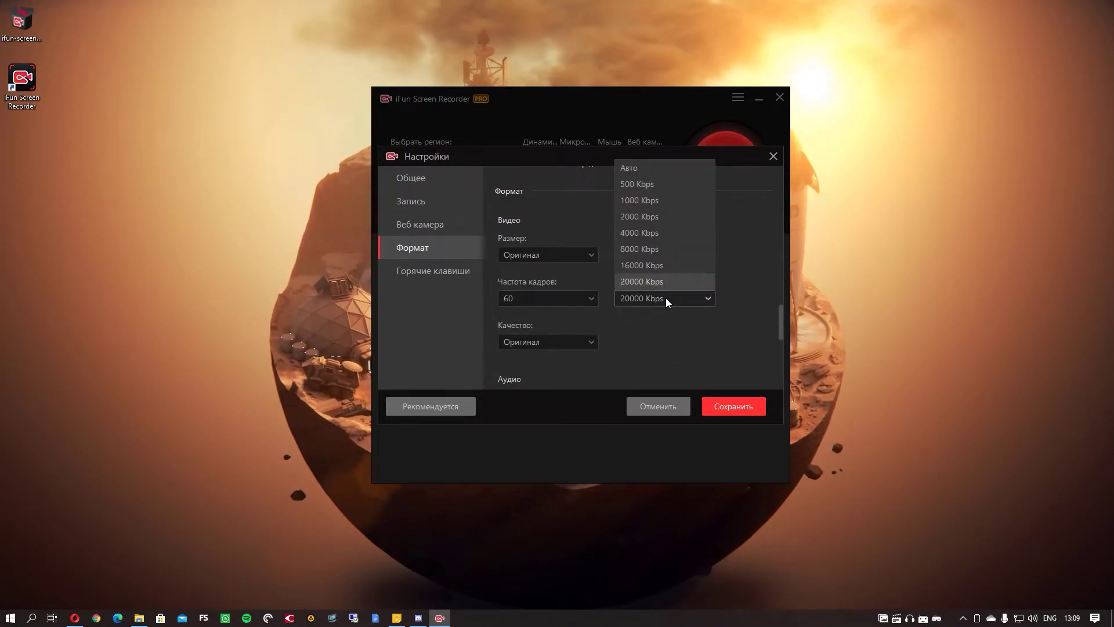
click(663, 277)
click(663, 256)
click(662, 257)
click(654, 298)
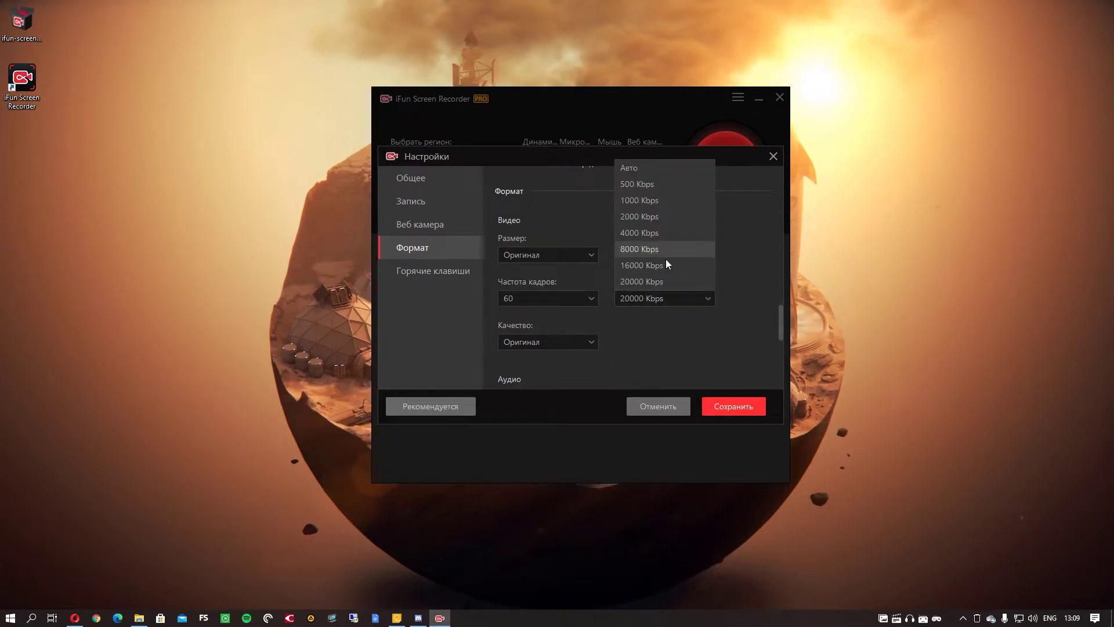
click(662, 281)
Review the hotkey, format and webcam sections of the settings once more
drag(781, 326, 785, 389)
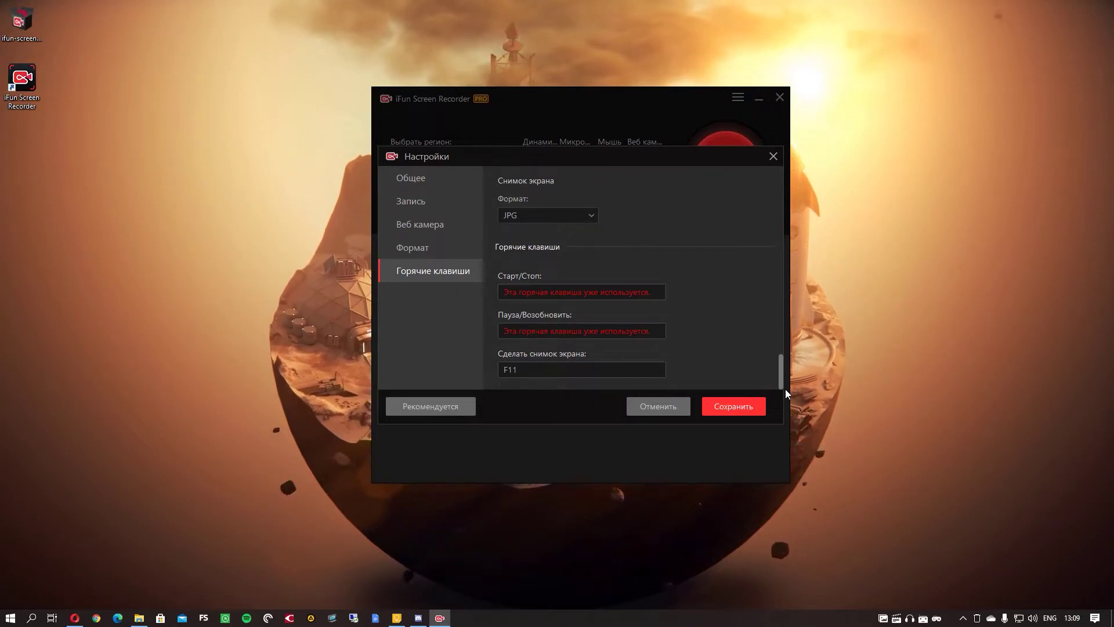
click(427, 248)
click(423, 225)
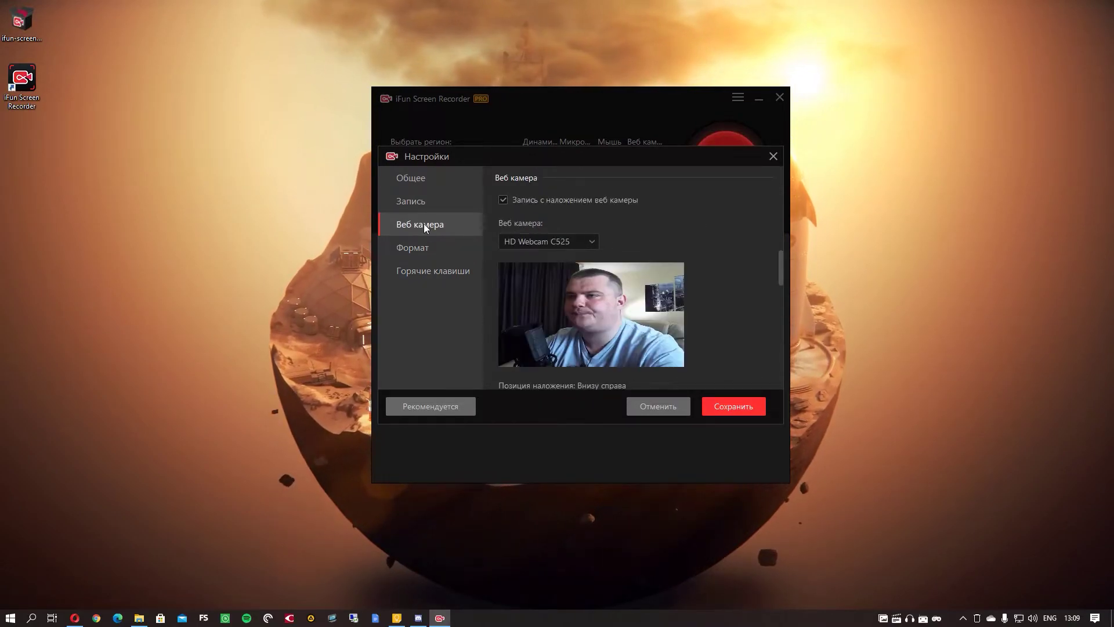
drag(781, 267, 783, 376)
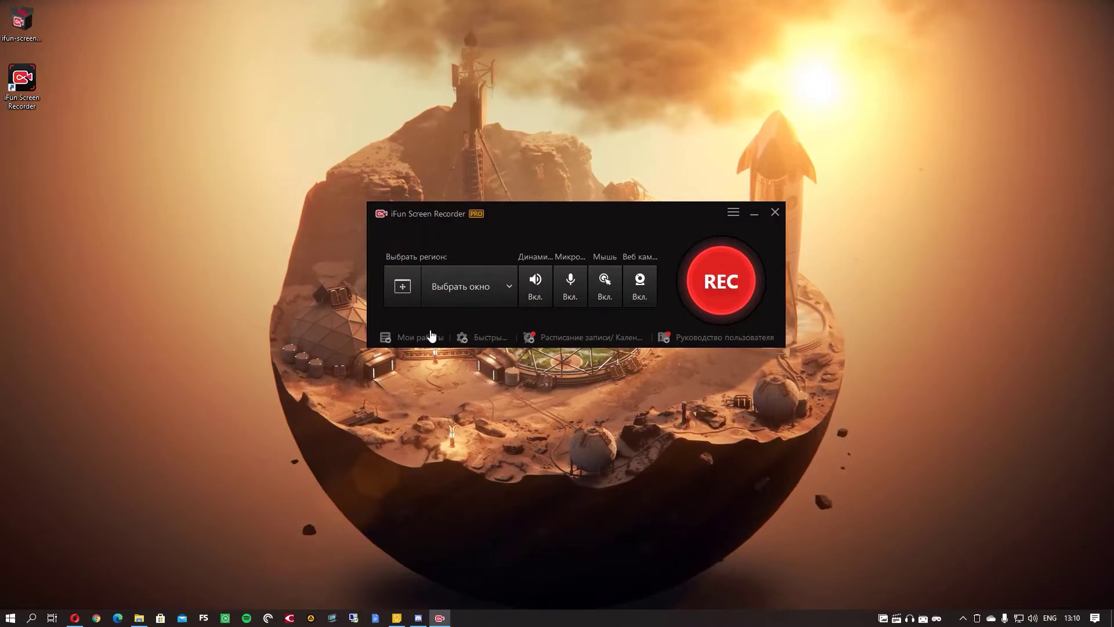
In the quick settings, set audio quality to Без потерь and graphics quality to Окончательный, and enable saving an additional audio file while recording
click(417, 341)
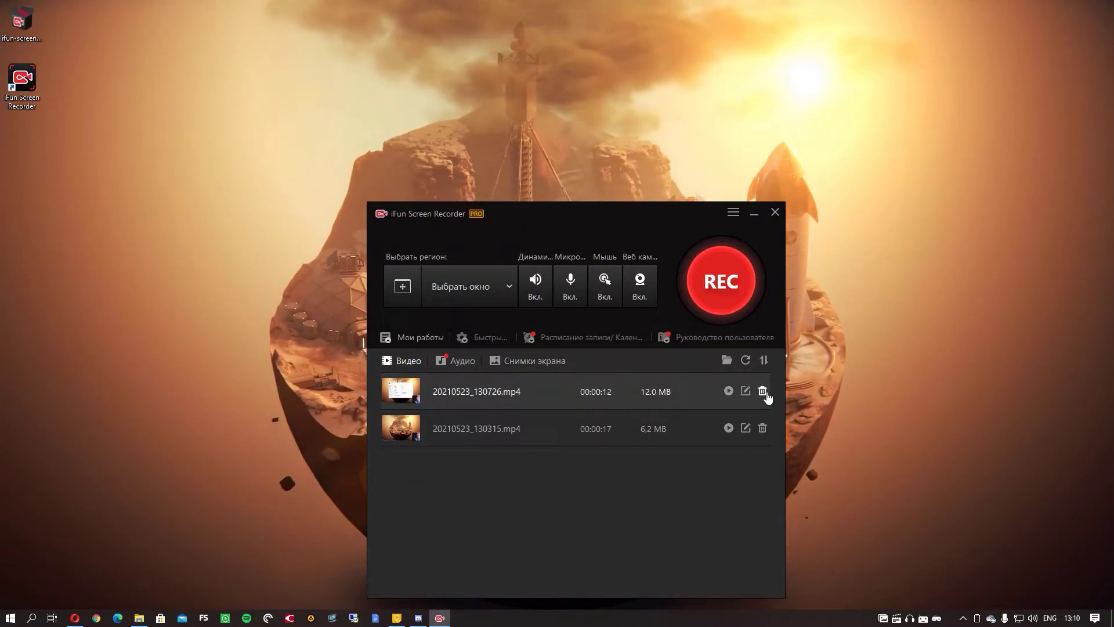
click(486, 338)
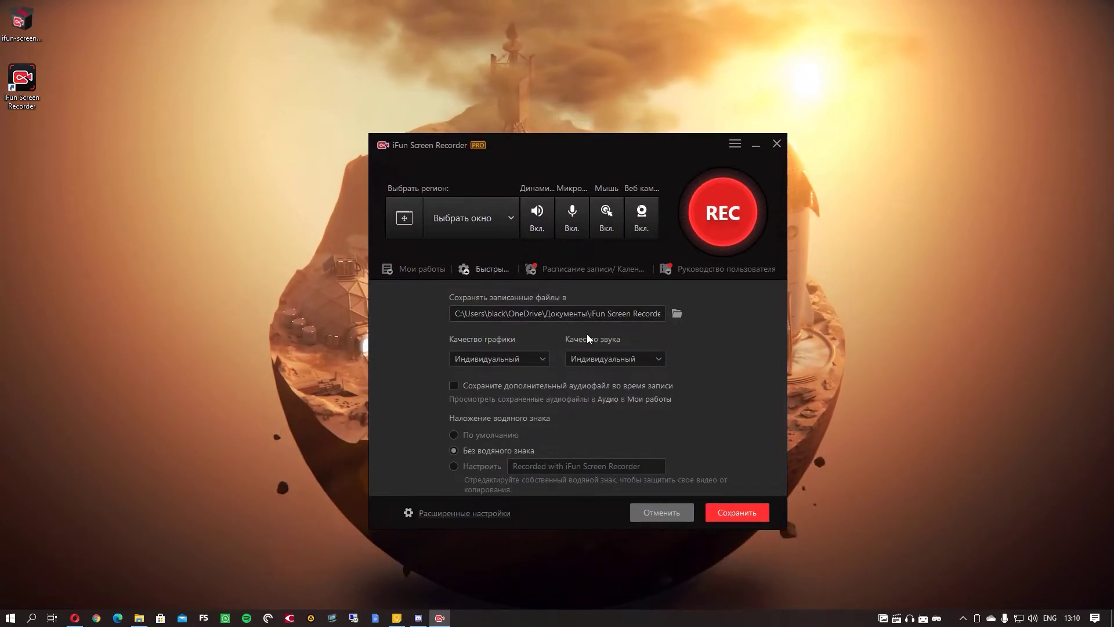
click(516, 361)
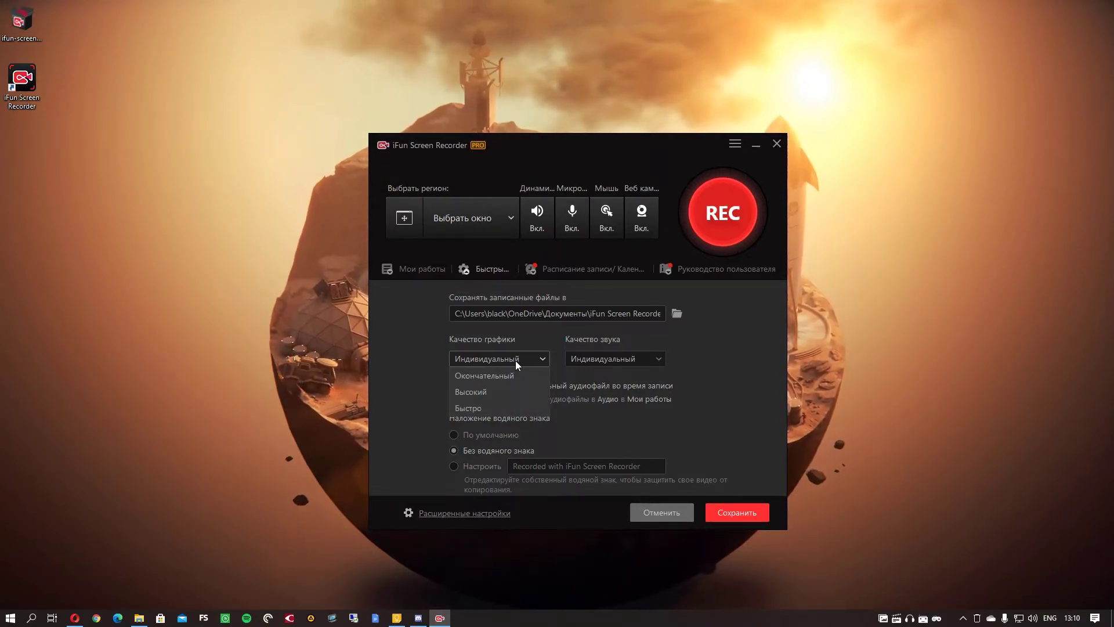
click(586, 350)
click(593, 355)
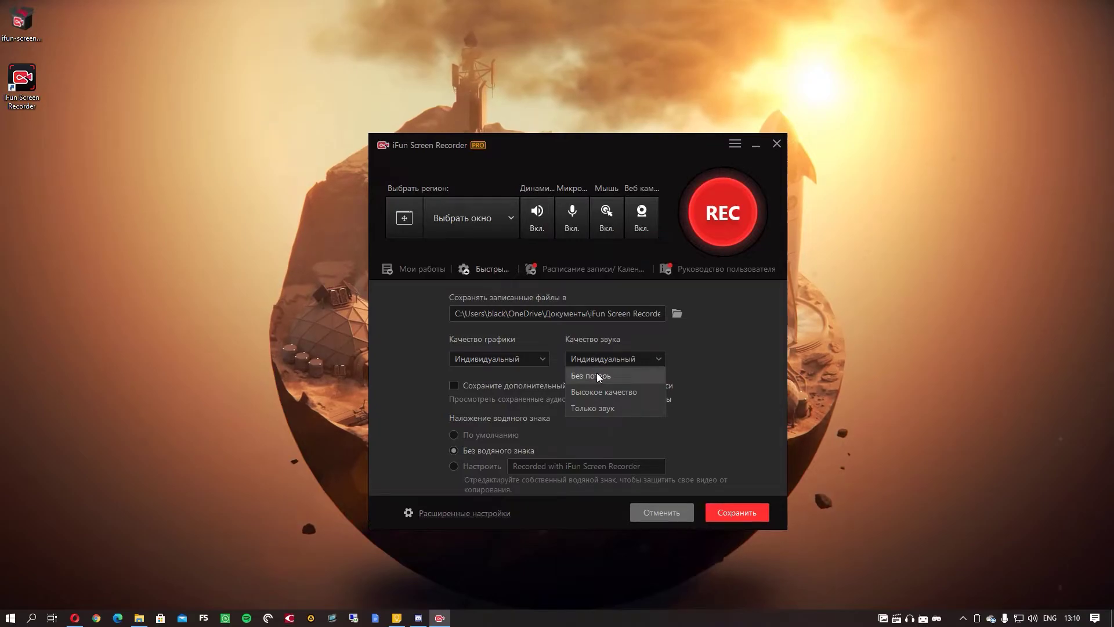
click(597, 374)
click(527, 360)
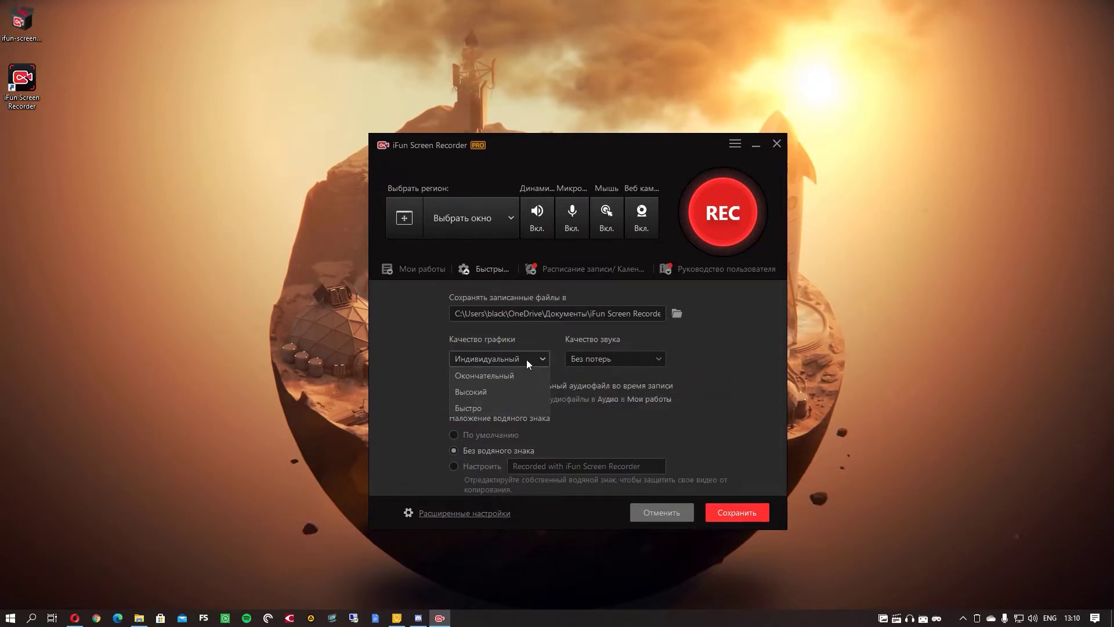
click(485, 374)
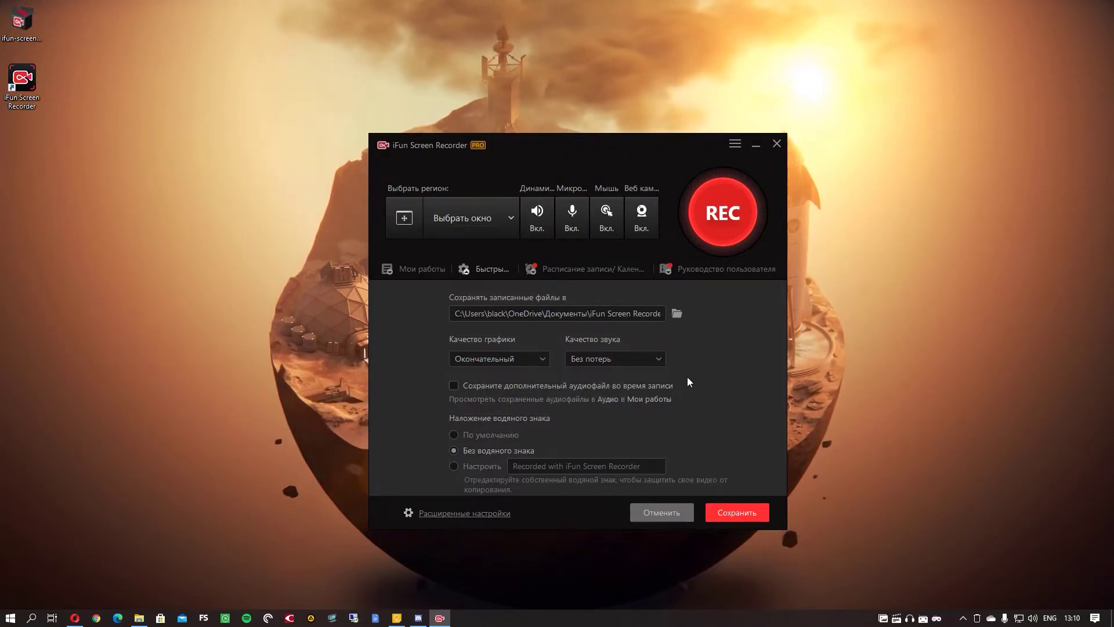
click(558, 385)
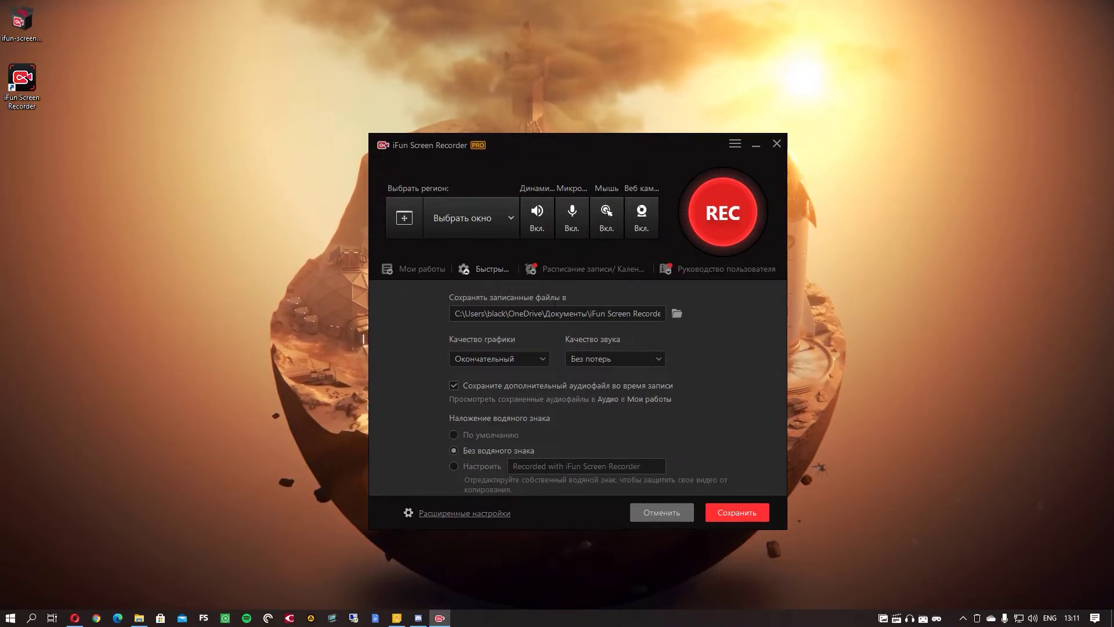
Start a new recording schedule and check its start date calendar and the available После записи actions
click(567, 278)
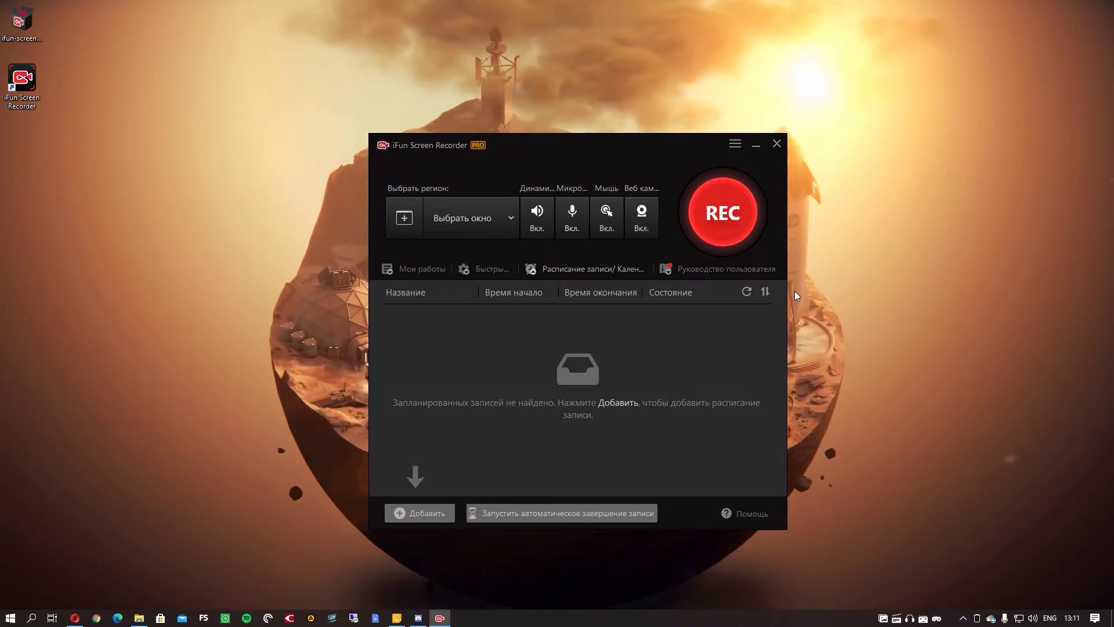
click(413, 509)
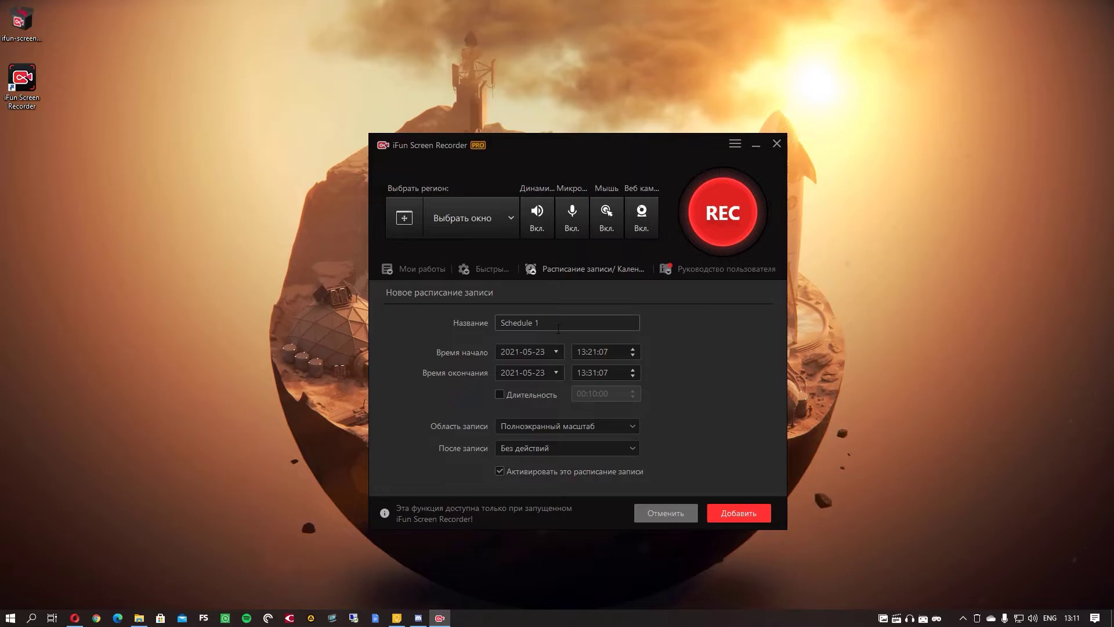
click(540, 354)
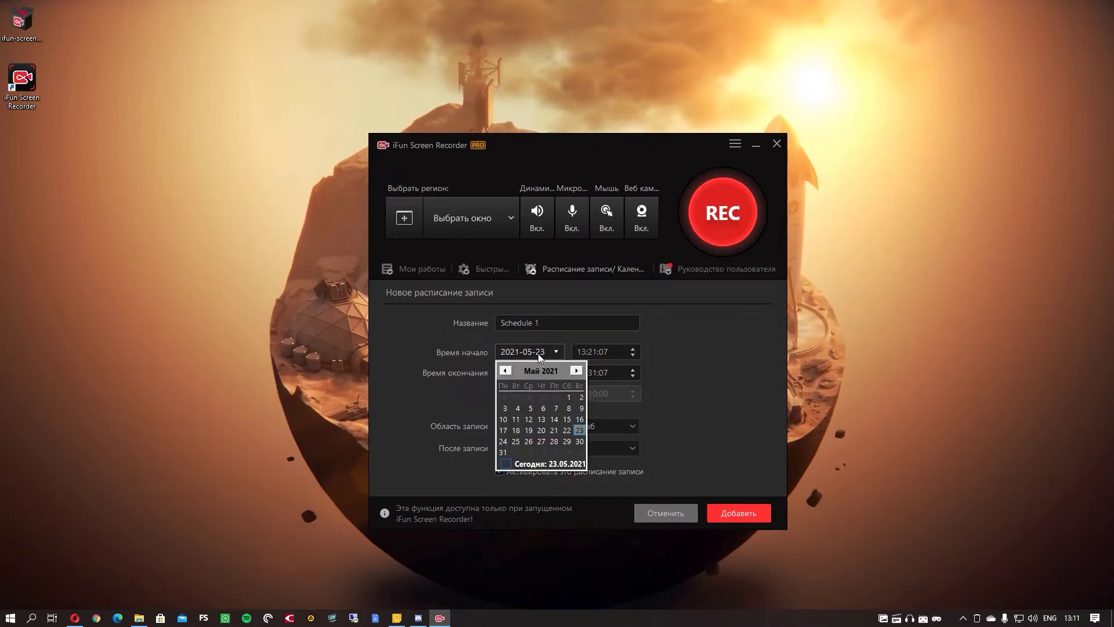
click(644, 355)
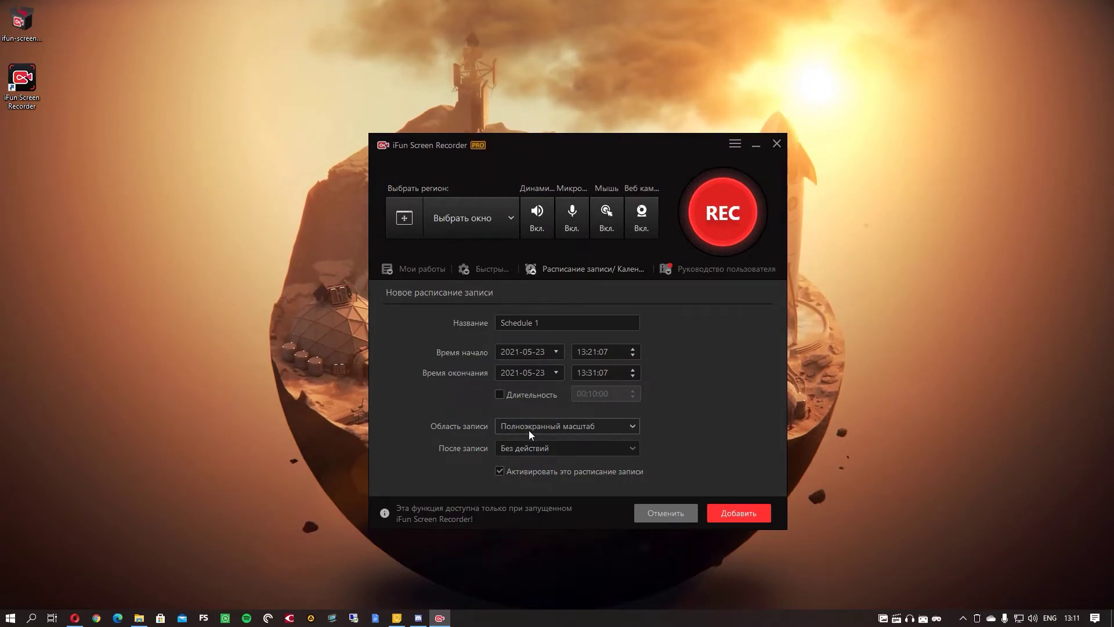
click(511, 449)
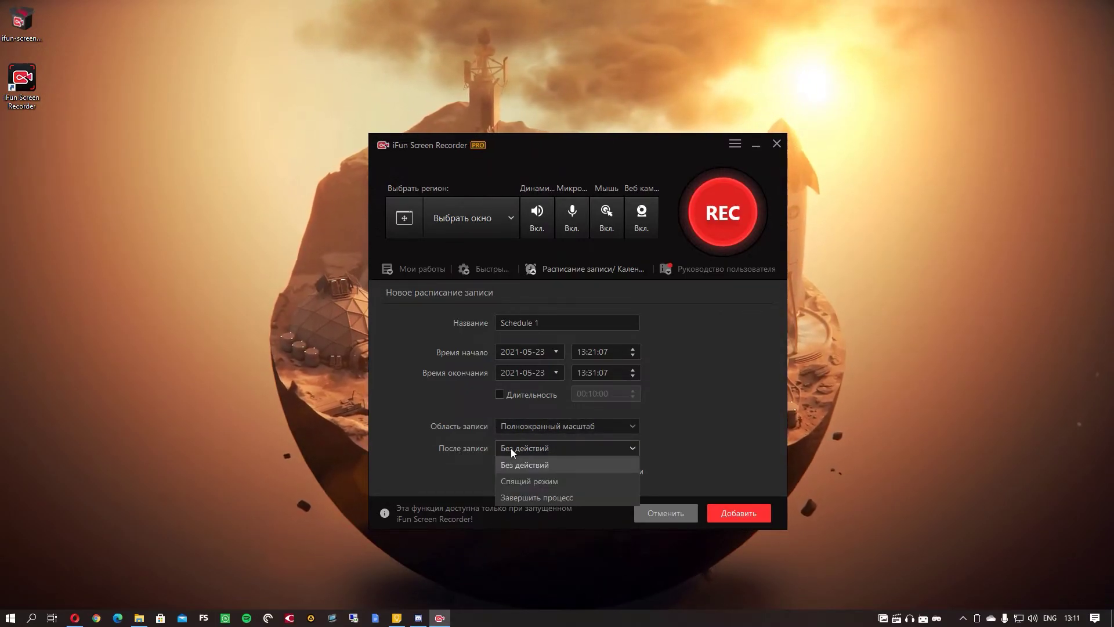
click(510, 448)
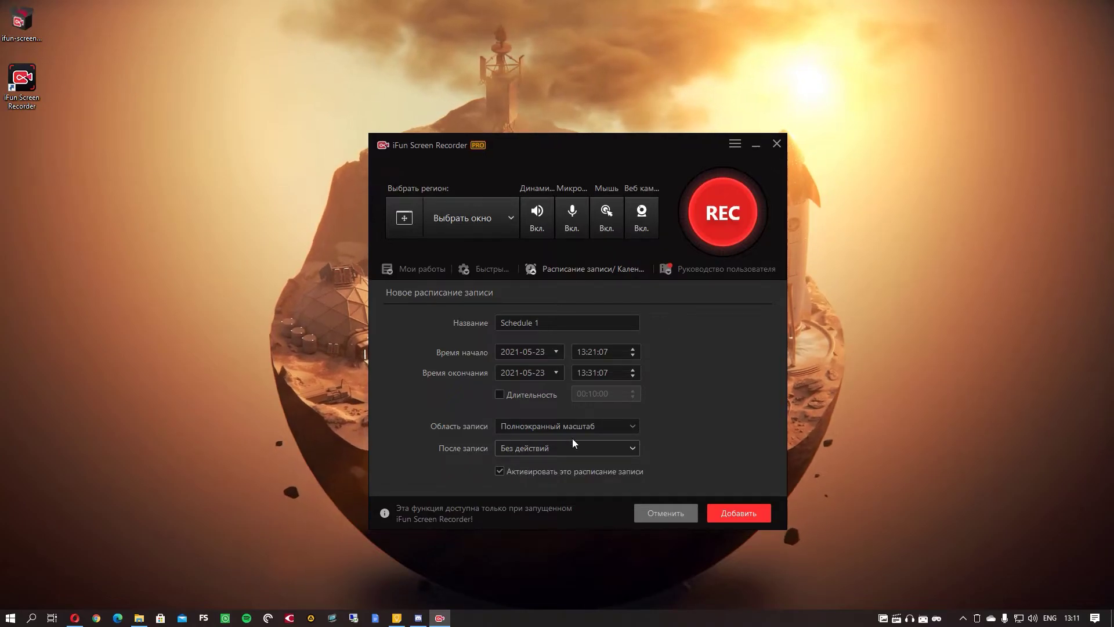
Look through the recording articles in the user guide (Руководство пользователя)
click(702, 270)
scroll(668, 406, down, 3)
scroll(637, 418, up, 3)
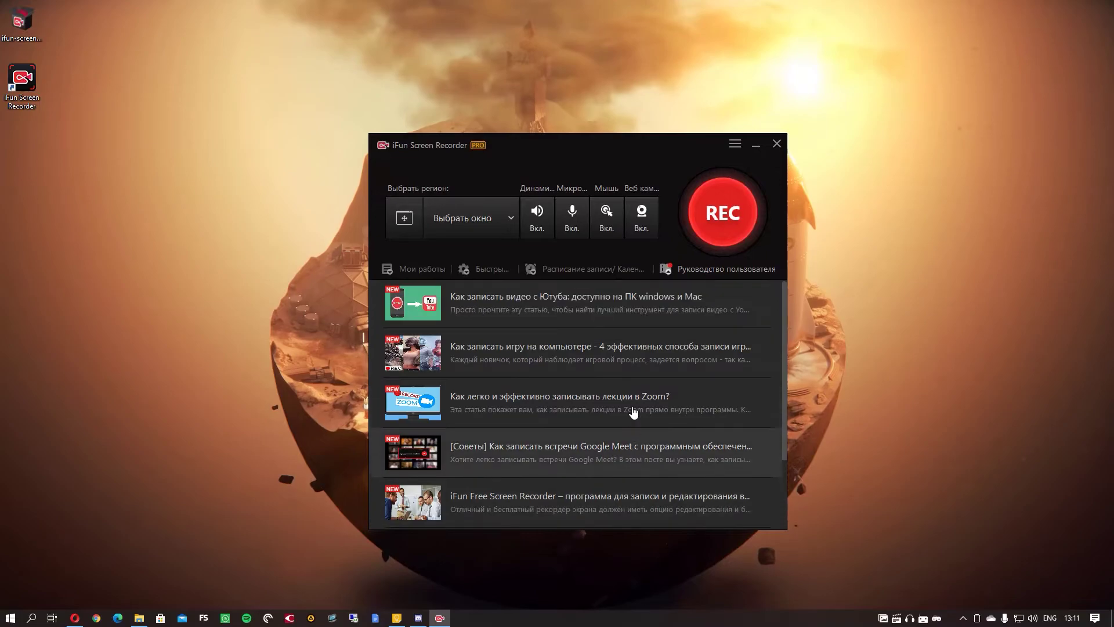
click(732, 144)
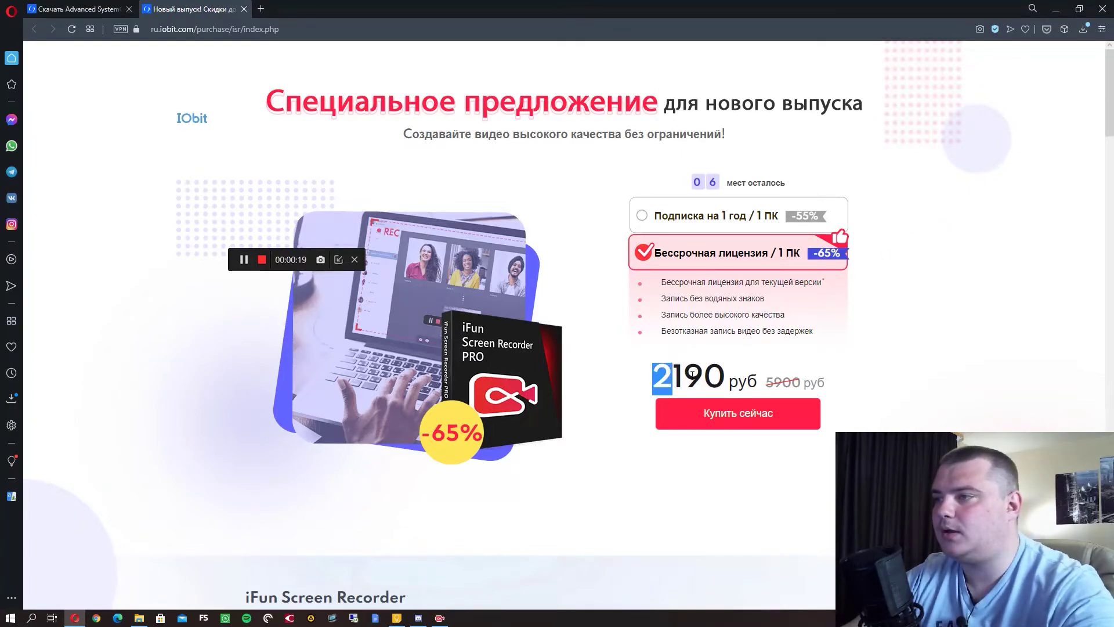
Compare the one-year subscription offer with the lifetime licence offer for one PC on the PRO purchase page
click(932, 372)
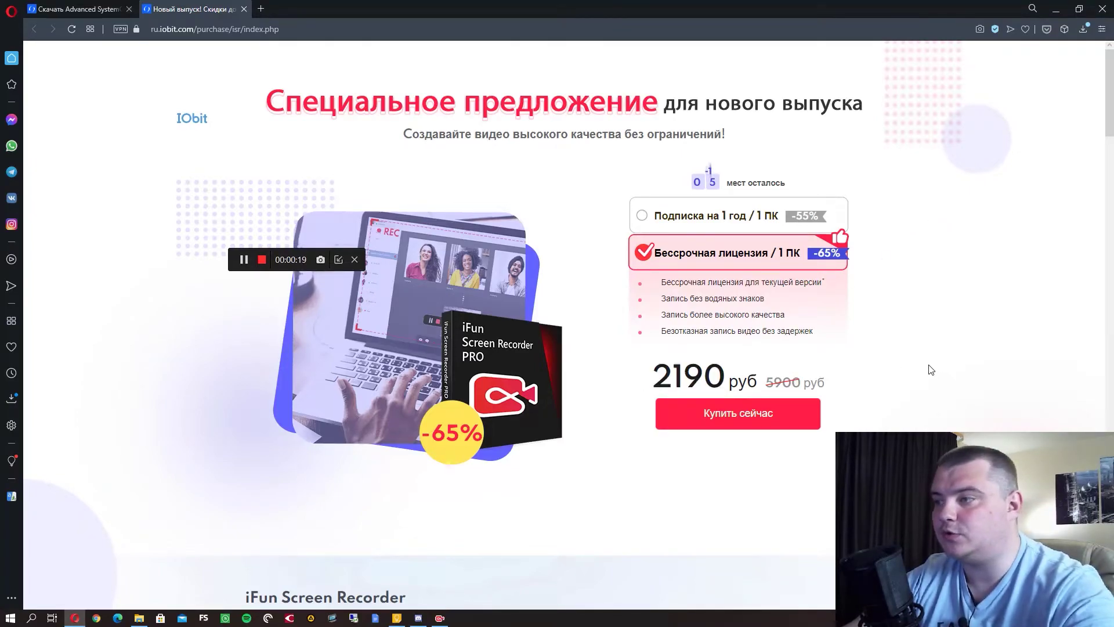
click(684, 223)
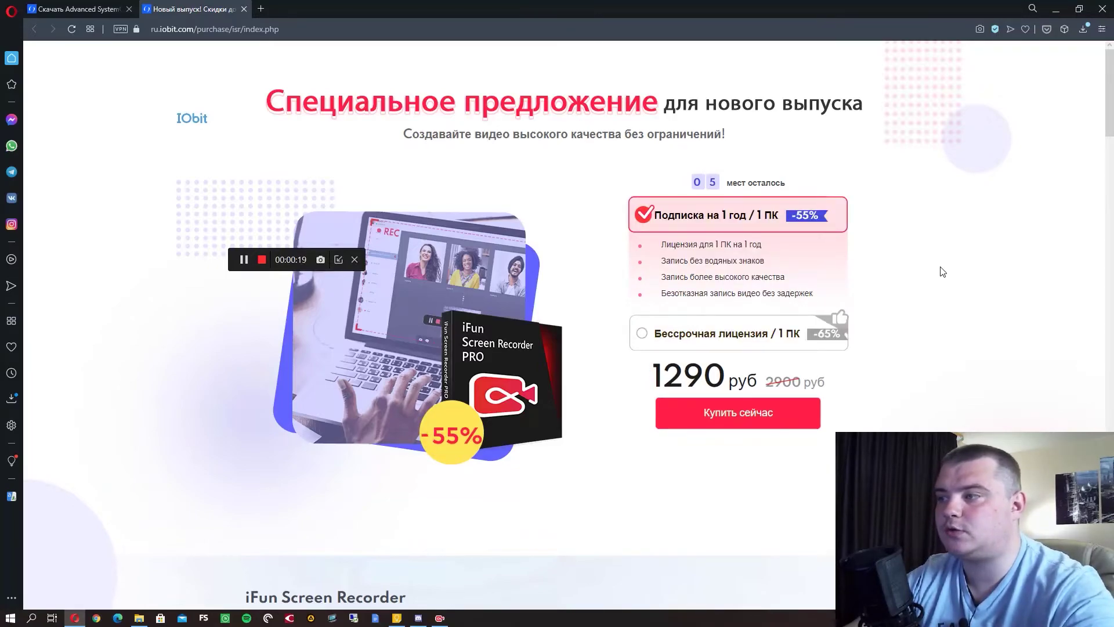
click(689, 334)
Read through the PRO-only features on the purchase page, from watermark settings down to the free and PRO comparison
scroll(886, 284, down, 7)
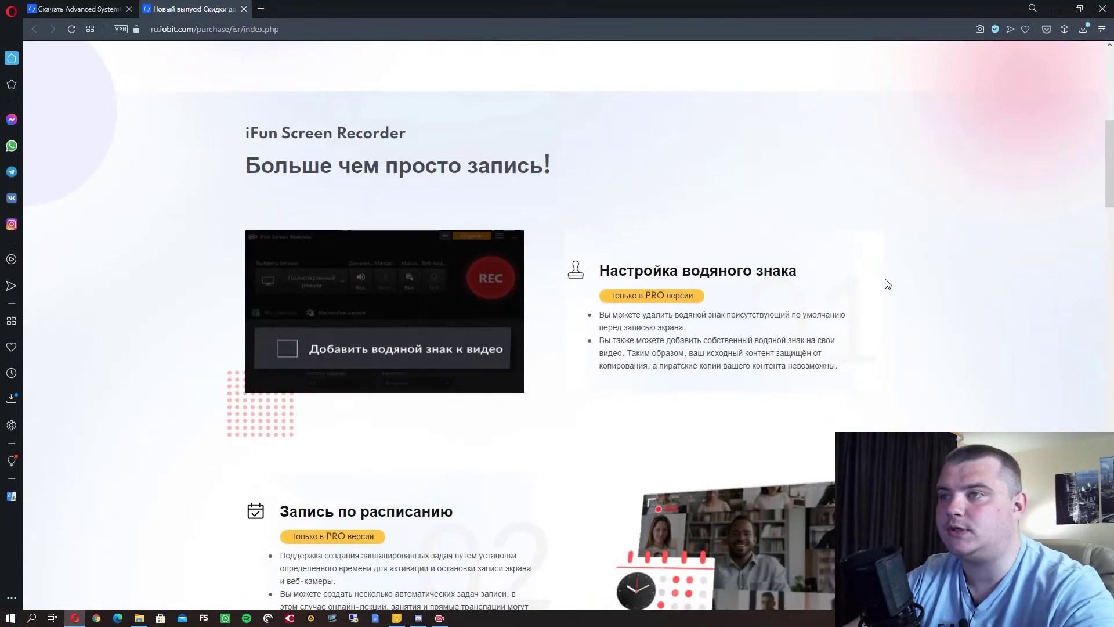
scroll(894, 276, up, 7)
scroll(882, 253, down, 7)
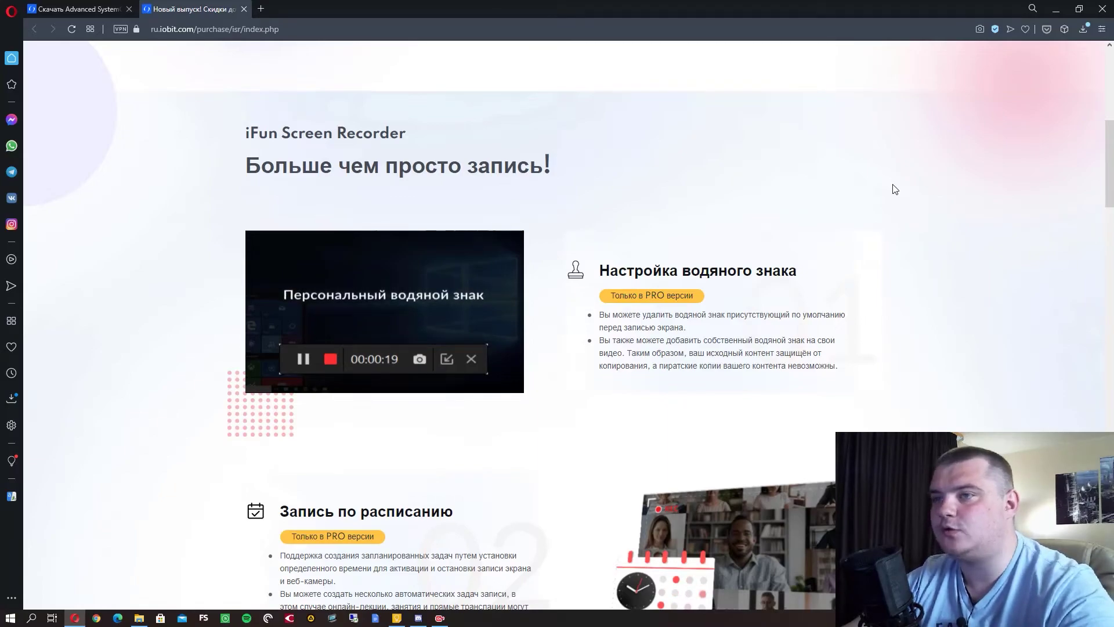
scroll(855, 216, down, 6)
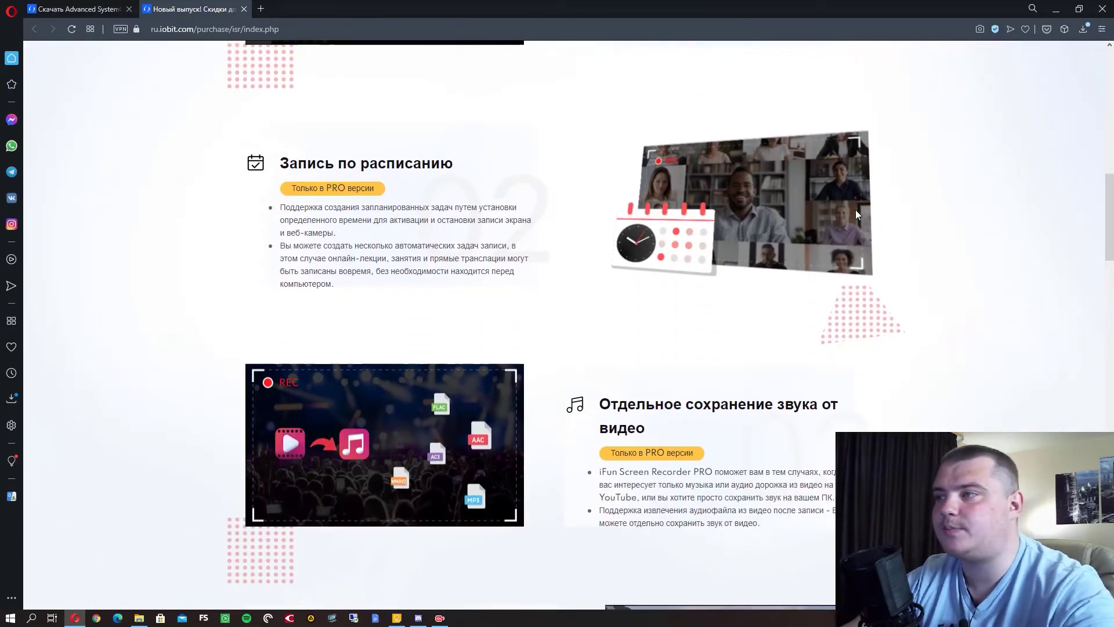
scroll(856, 214, down, 4)
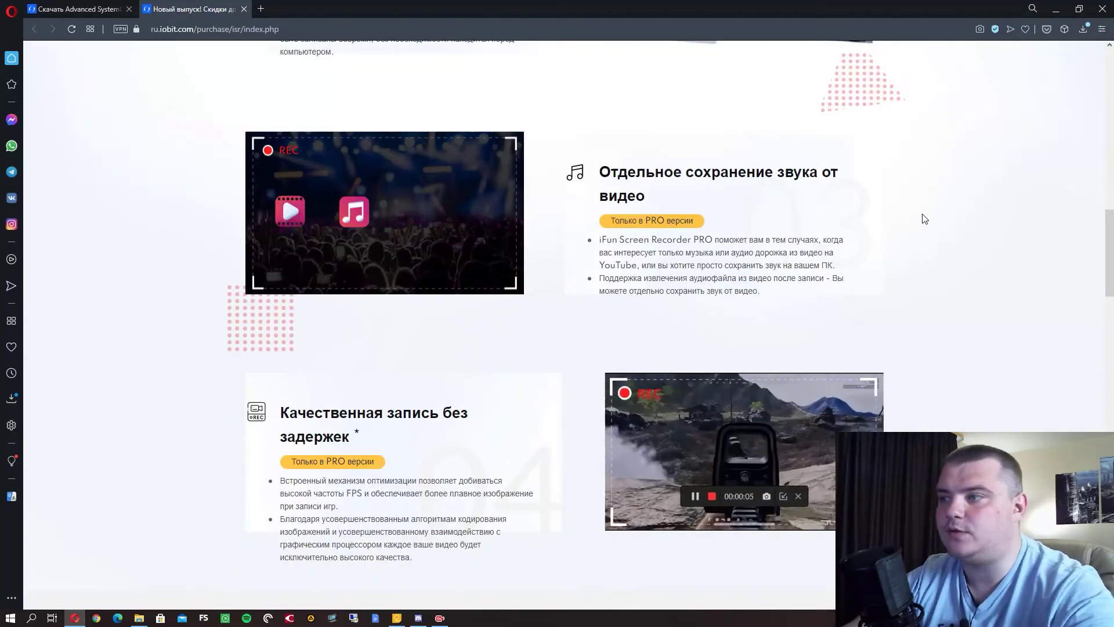
scroll(925, 218, down, 4)
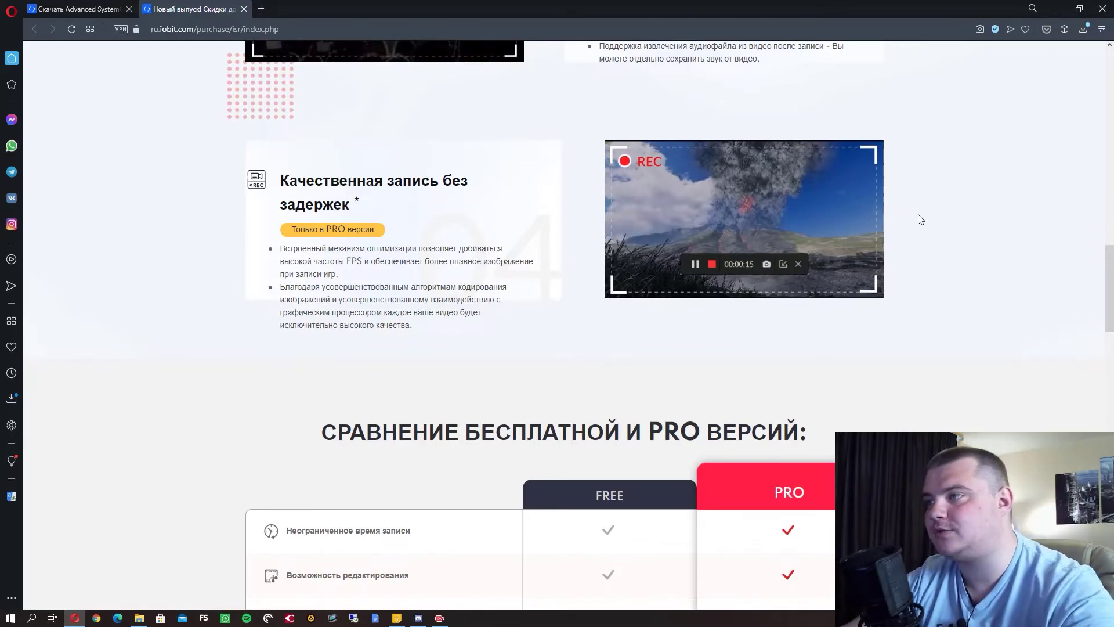
Close the purchase page and examine the overview of recording use cases on the iFun Screen Recorder product page
key(ctrl+w)
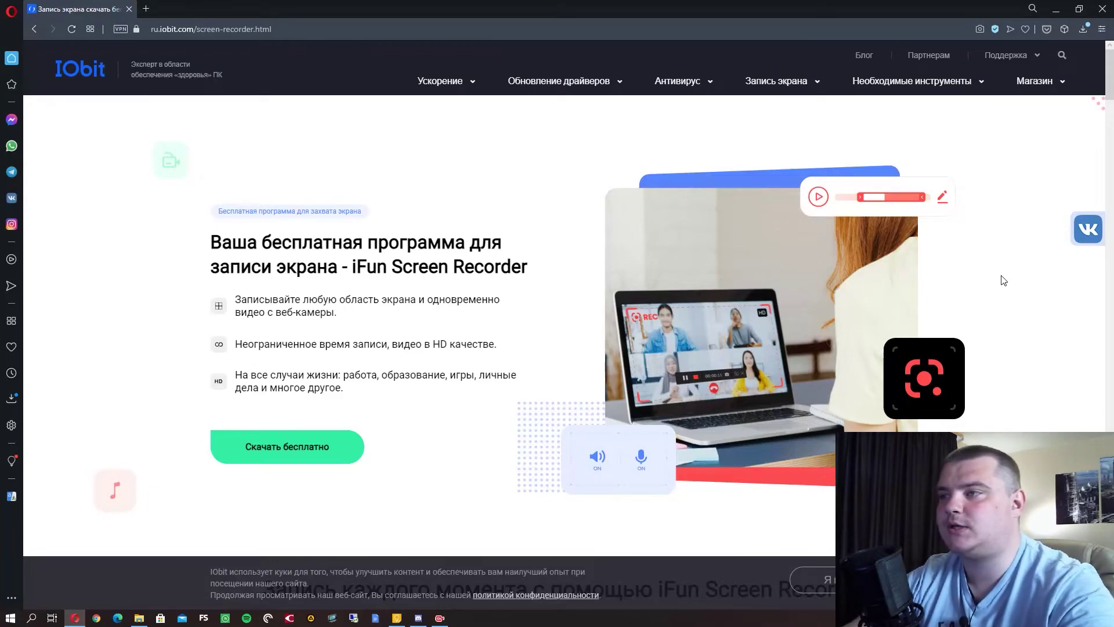
scroll(997, 282, down, 4)
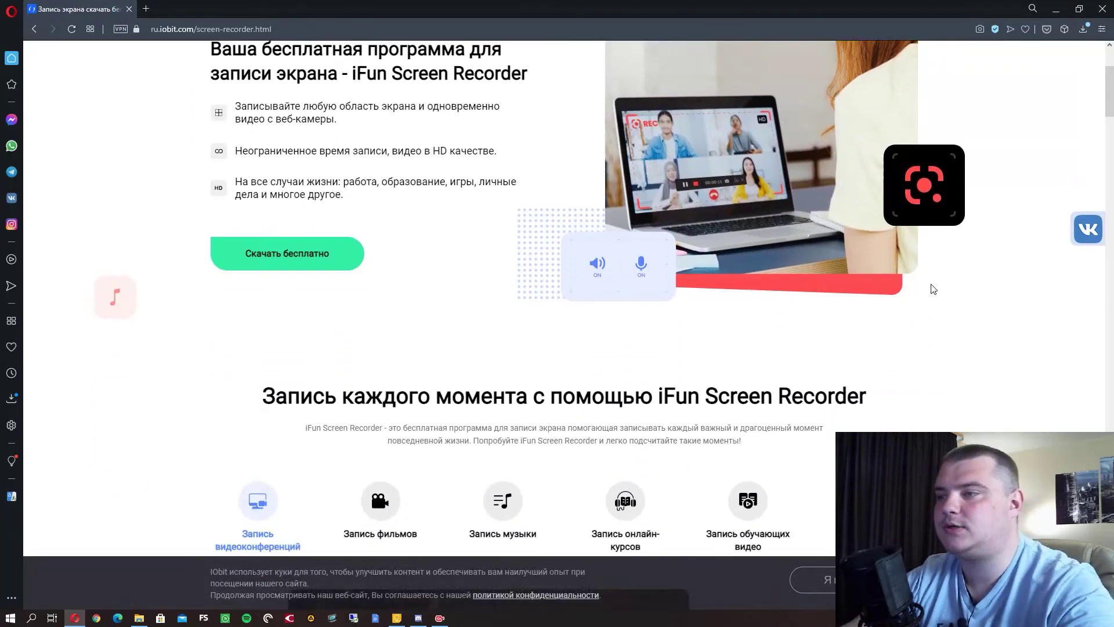
scroll(943, 290, down, 3)
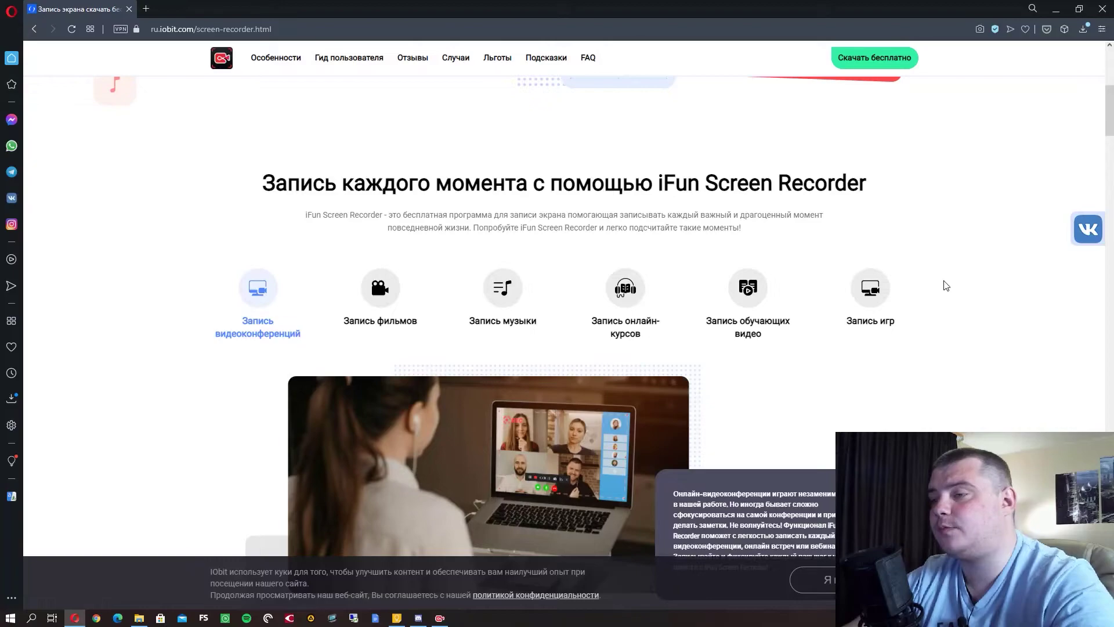
View the Запись игр, Запись фильмов and Запись музыки use case descriptions on the product page
click(870, 289)
scroll(915, 293, down, 2)
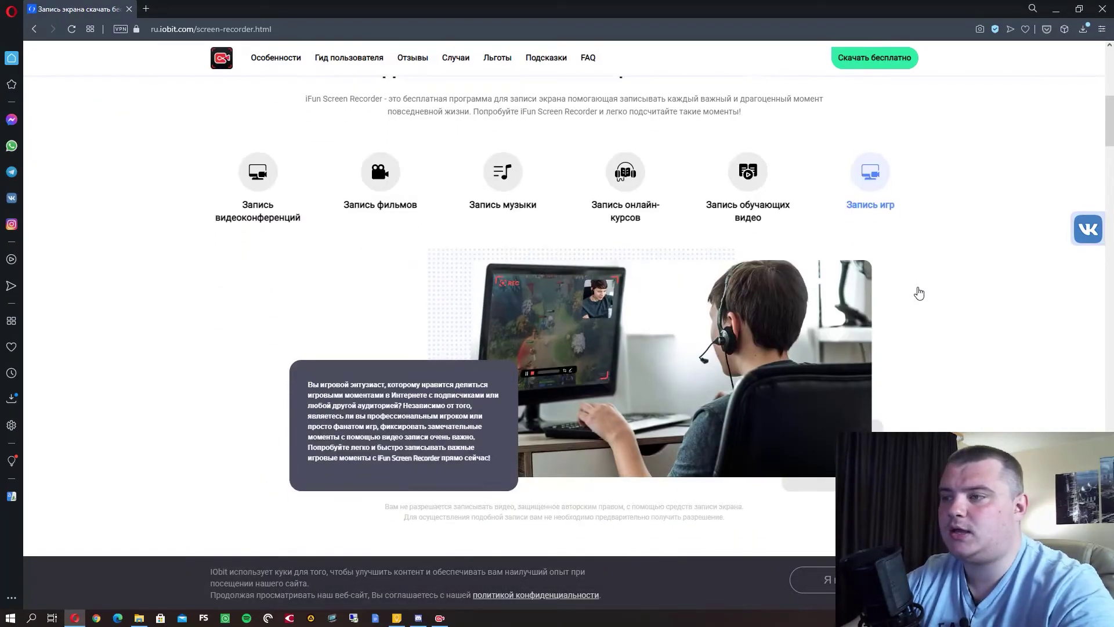
scroll(915, 302, down, 2)
scroll(914, 314, down, 7)
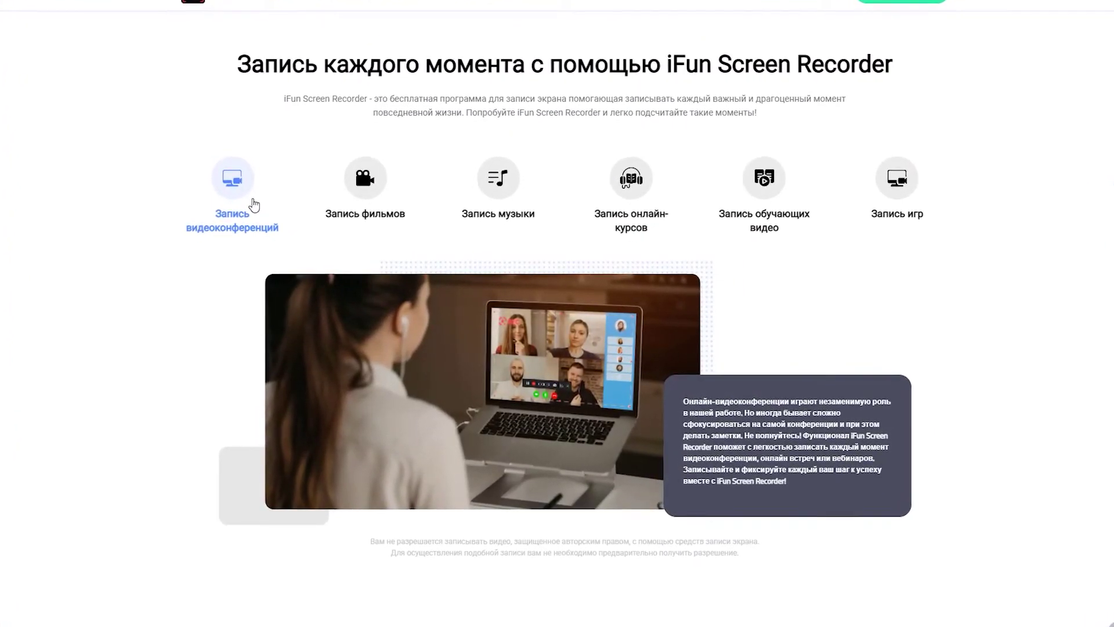
click(390, 197)
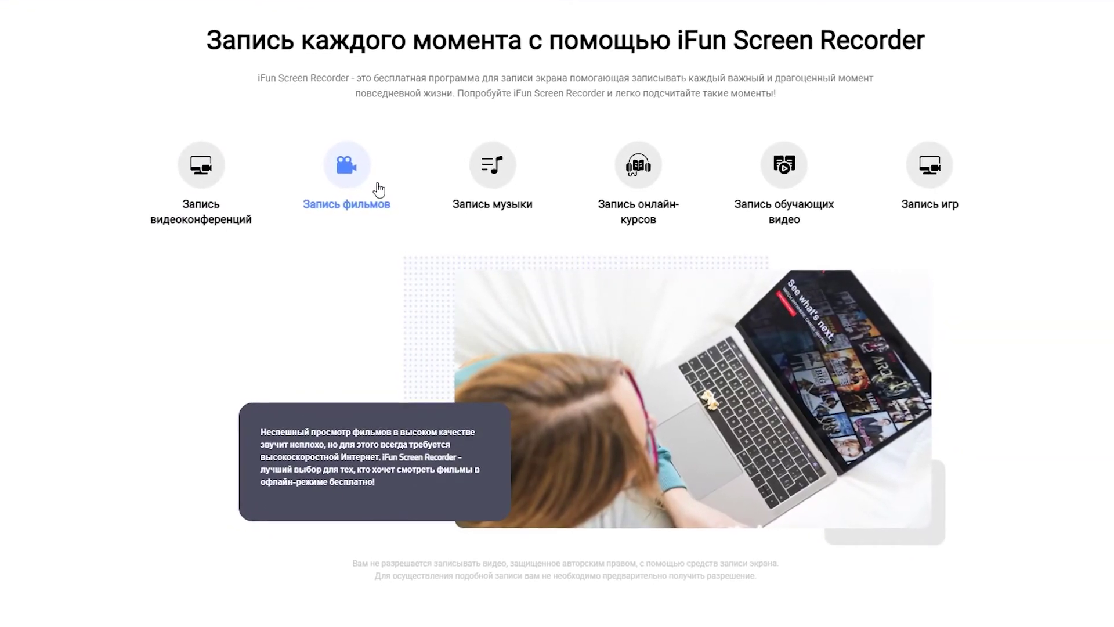
click(488, 178)
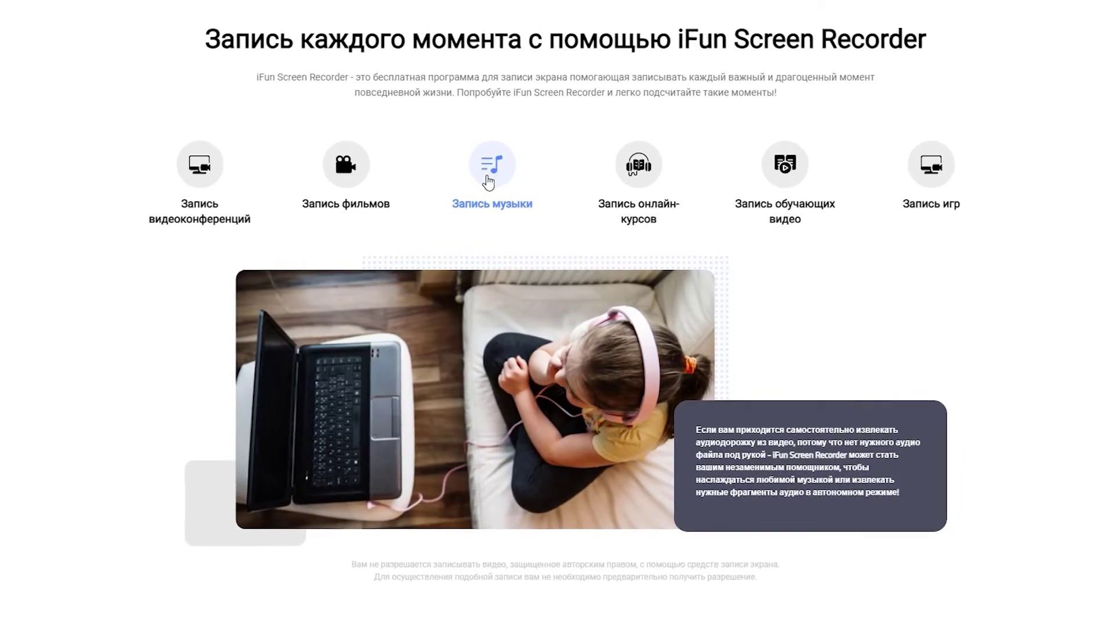